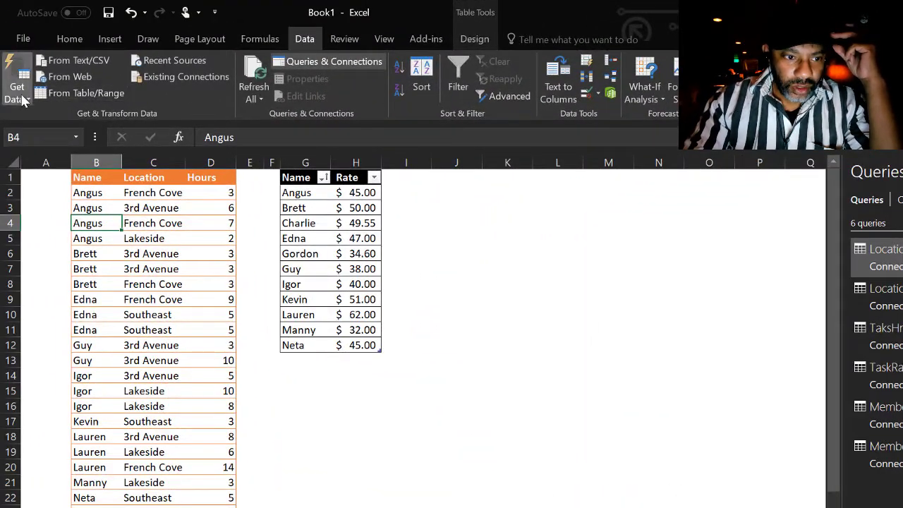
Step: Start a merge with LocationHrs as the first table and LocationRates as the second
click(22, 99)
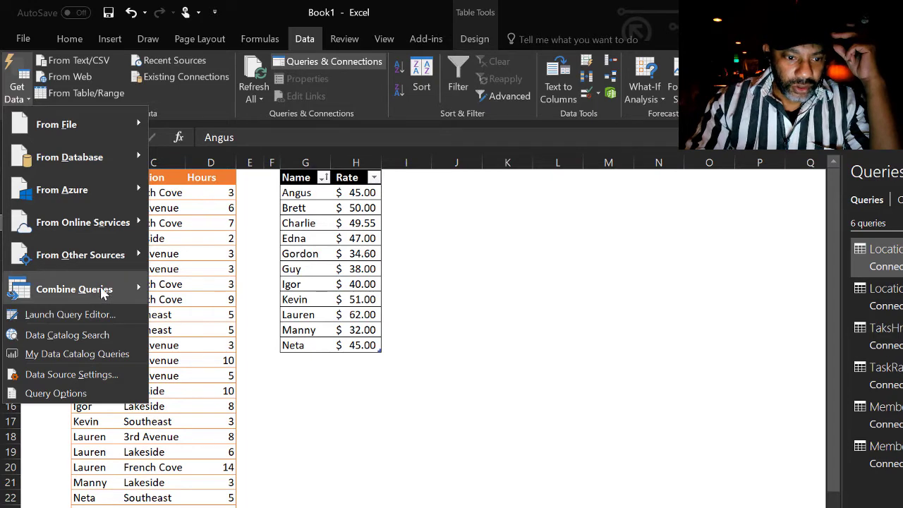
mouse_move(103, 290)
click(176, 297)
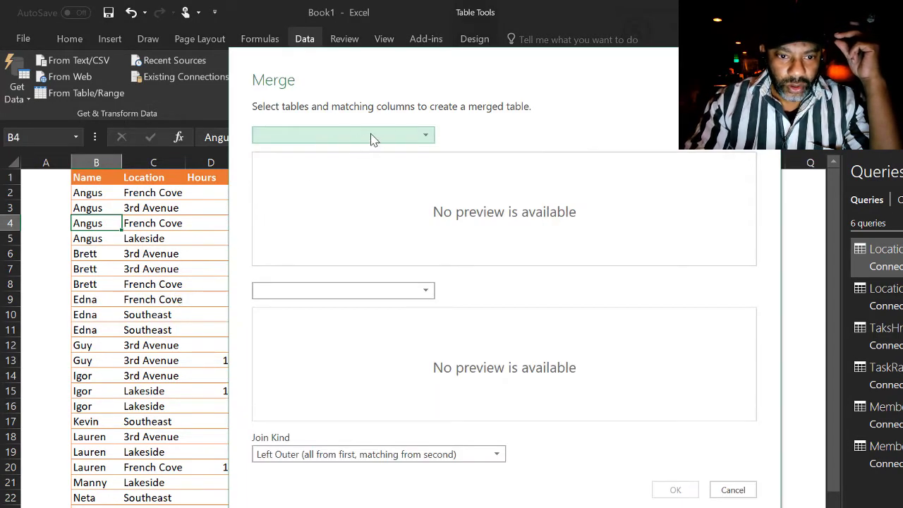
click(379, 137)
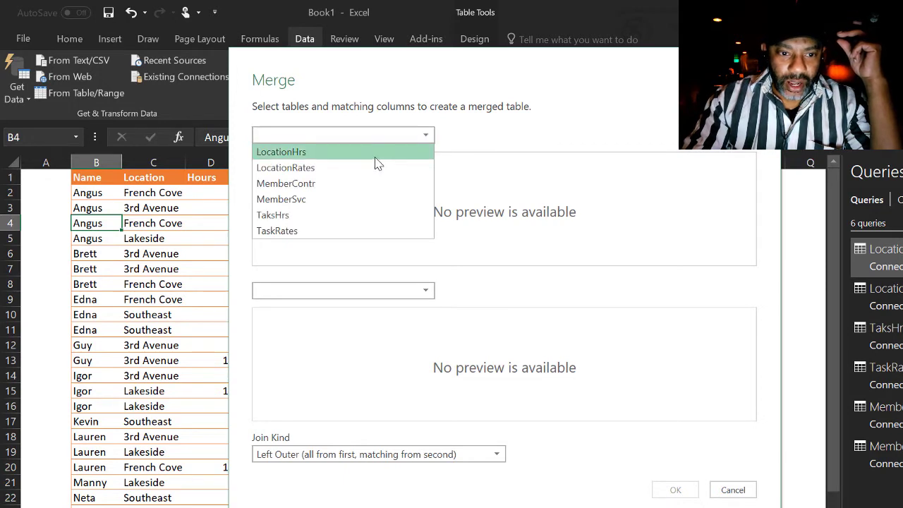
click(375, 158)
click(399, 292)
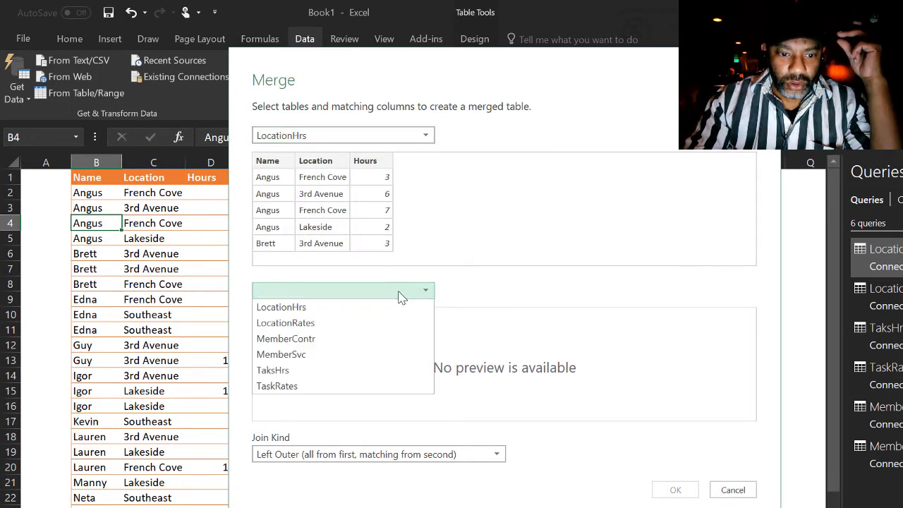
click(393, 323)
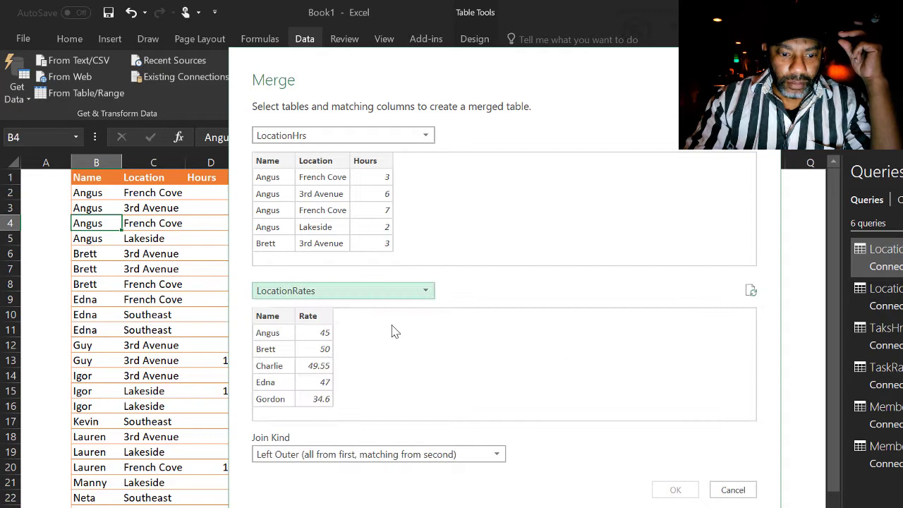
Step: Match both tables on Name with a Full Outer join and confirm it as Merge1
click(436, 452)
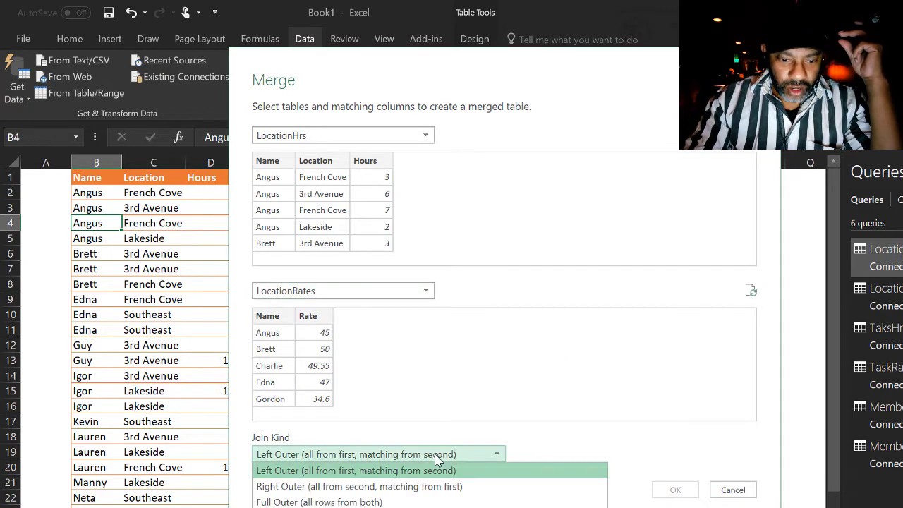
click(428, 502)
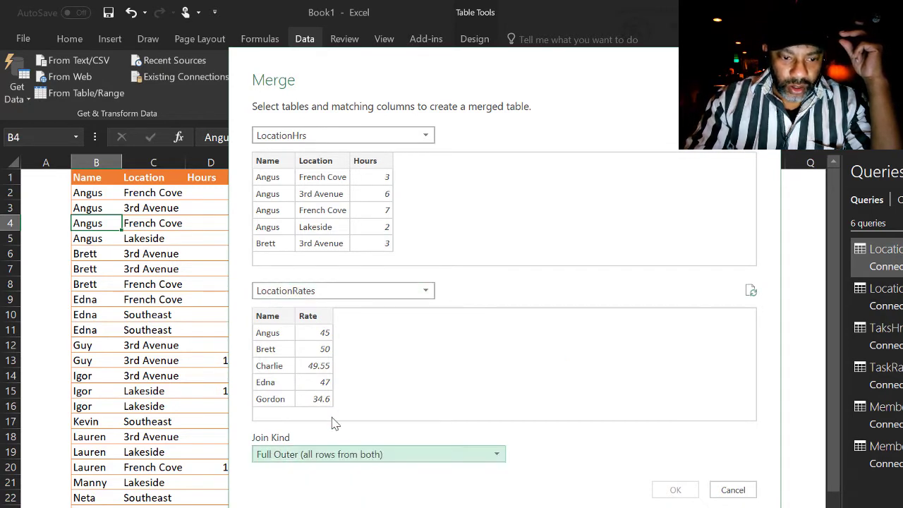
click(269, 317)
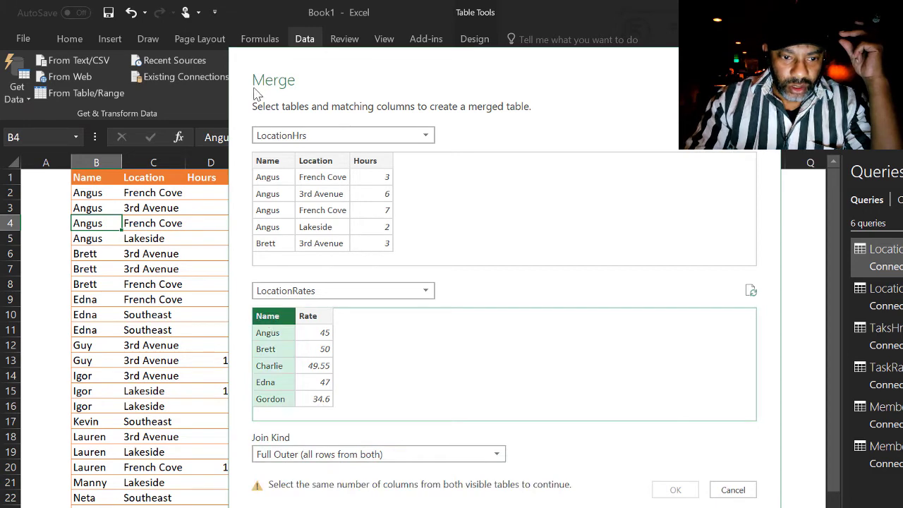
click(272, 162)
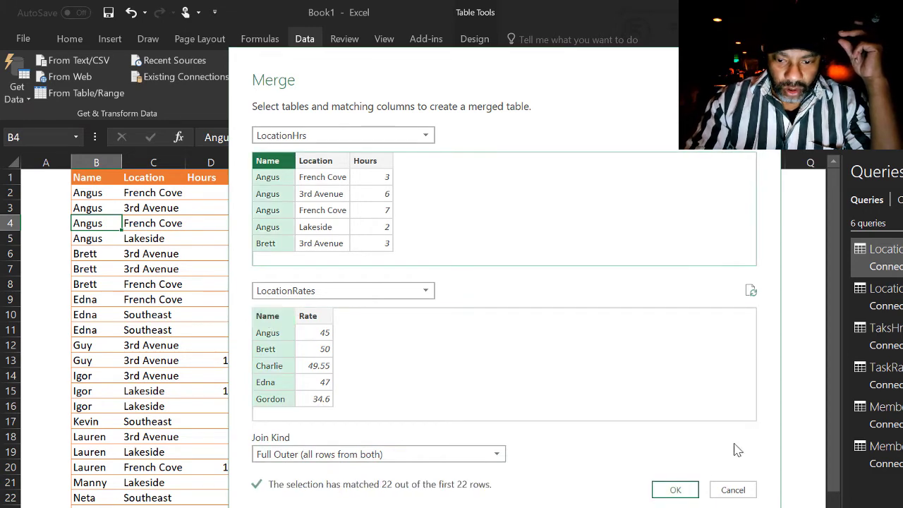
click(677, 489)
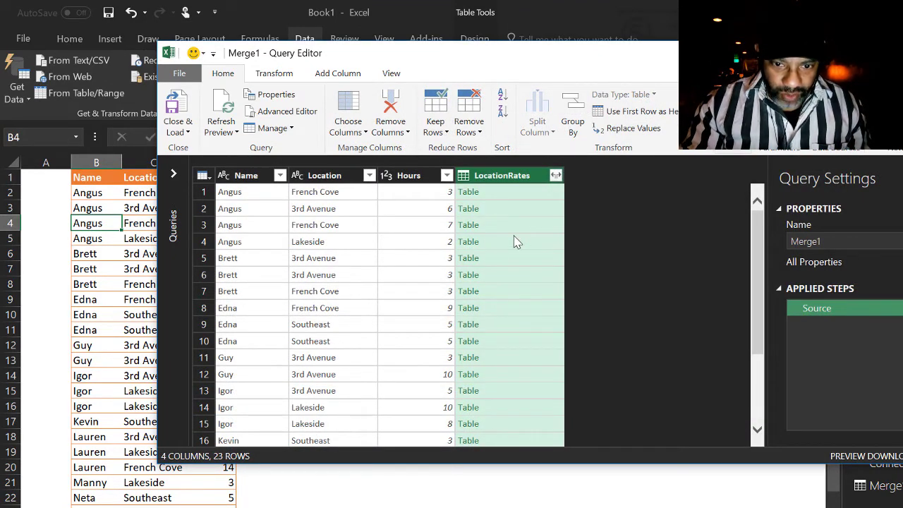
Step: Switch the LocationRates column's expand options to Aggregate
click(555, 176)
click(382, 224)
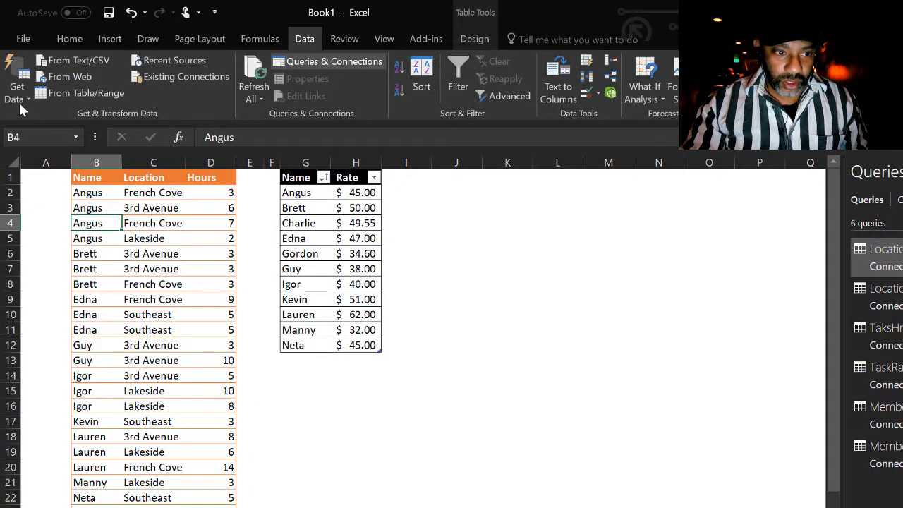
Step: Start a new merge with LocationRates first and LocationHrs second
click(20, 103)
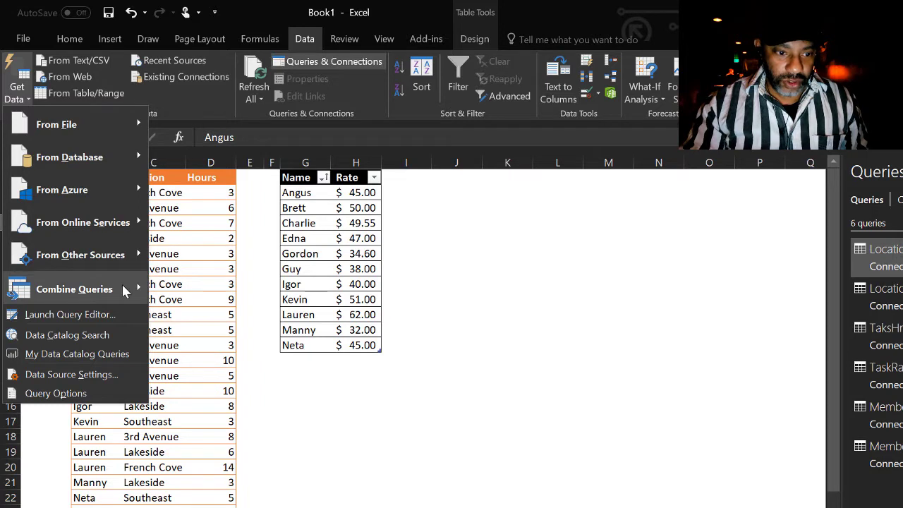
mouse_move(121, 287)
click(189, 296)
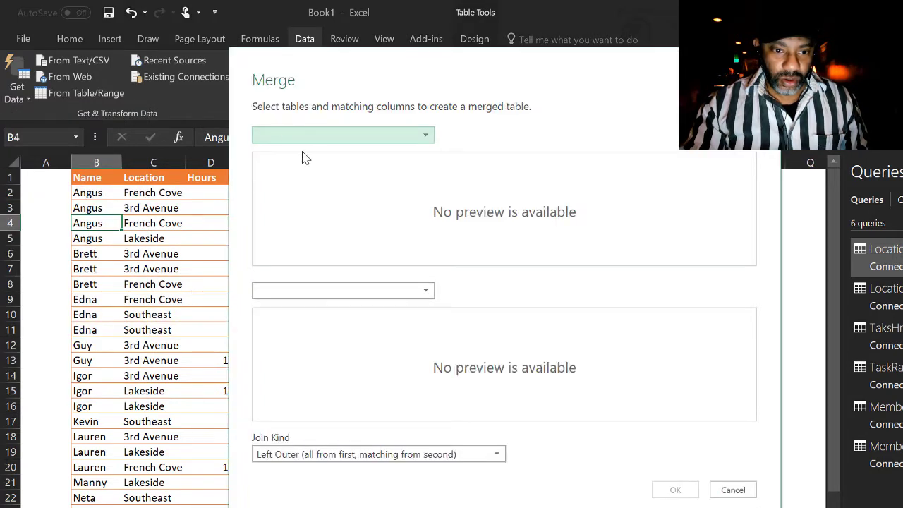
click(319, 139)
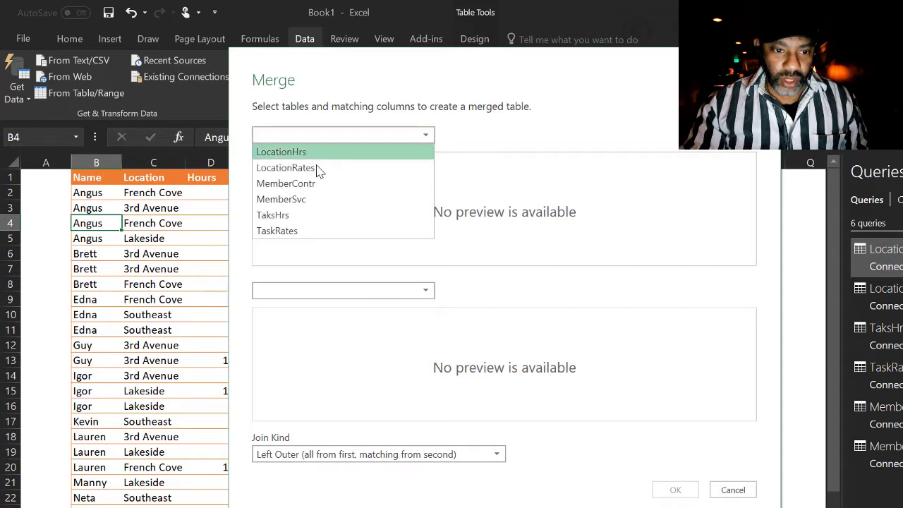
click(319, 171)
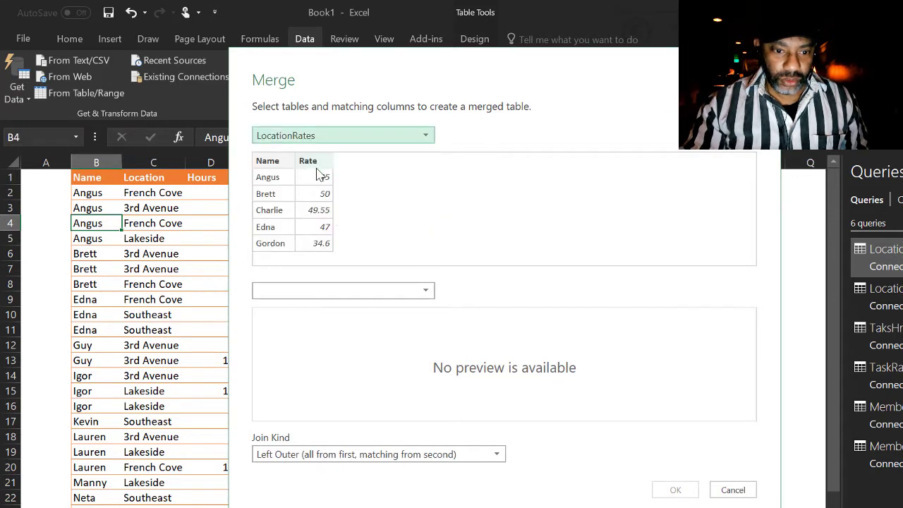
click(352, 293)
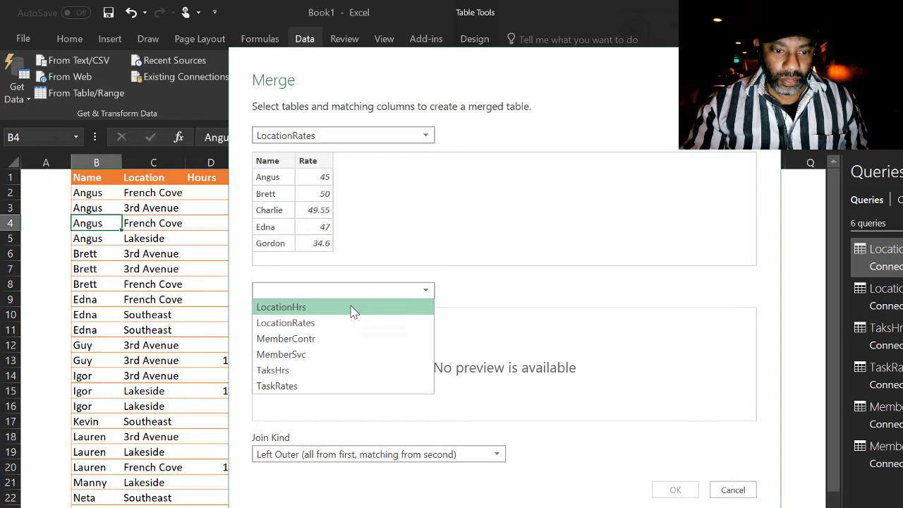
click(352, 307)
Step: Match both tables on Name and choose a Full Outer join
click(265, 317)
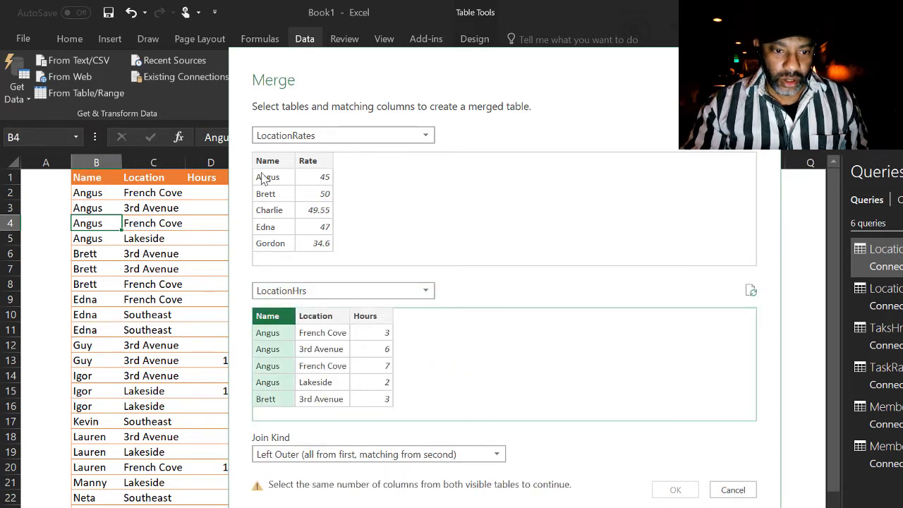
click(267, 163)
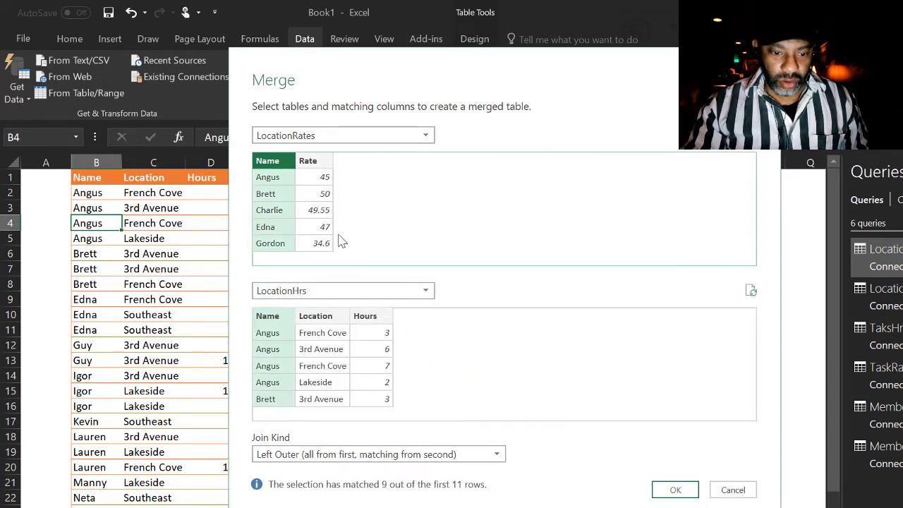
click(497, 454)
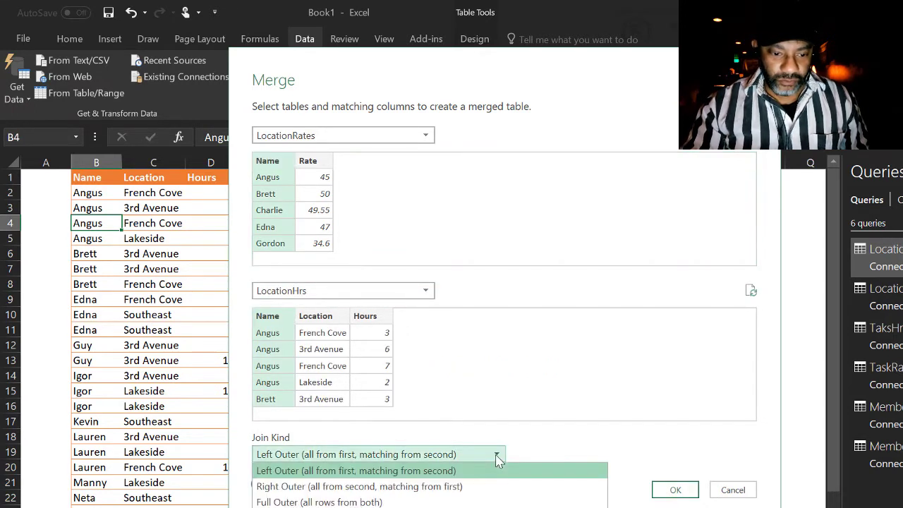
click(489, 502)
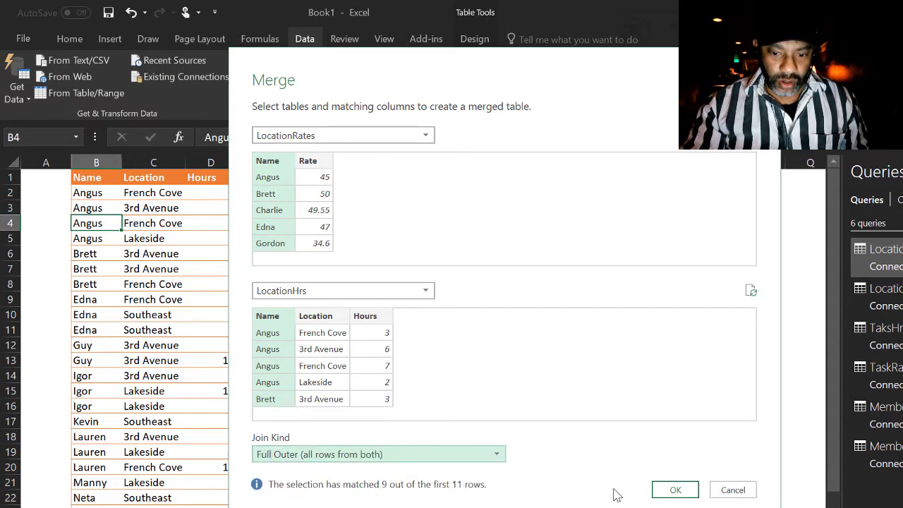
Step: Confirm the merge and aggregate LocationHrs as Sum of Hours without the column prefix
click(675, 491)
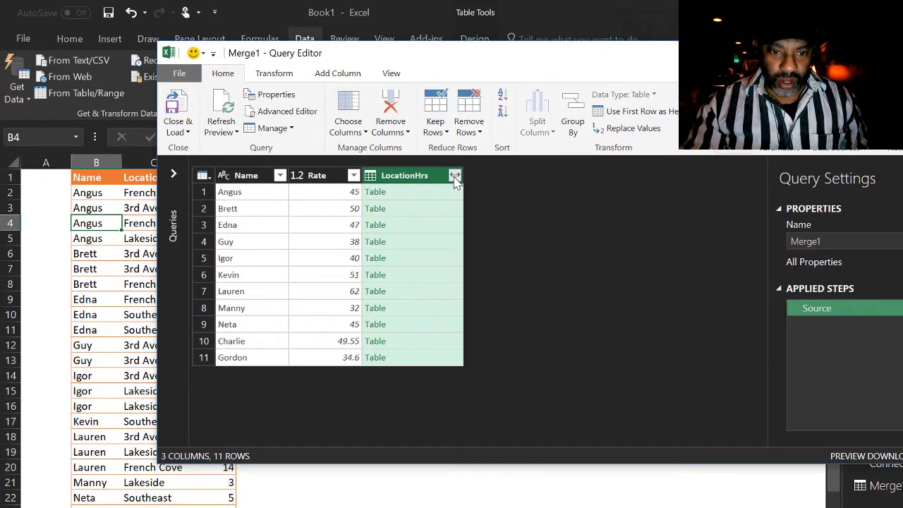
click(455, 175)
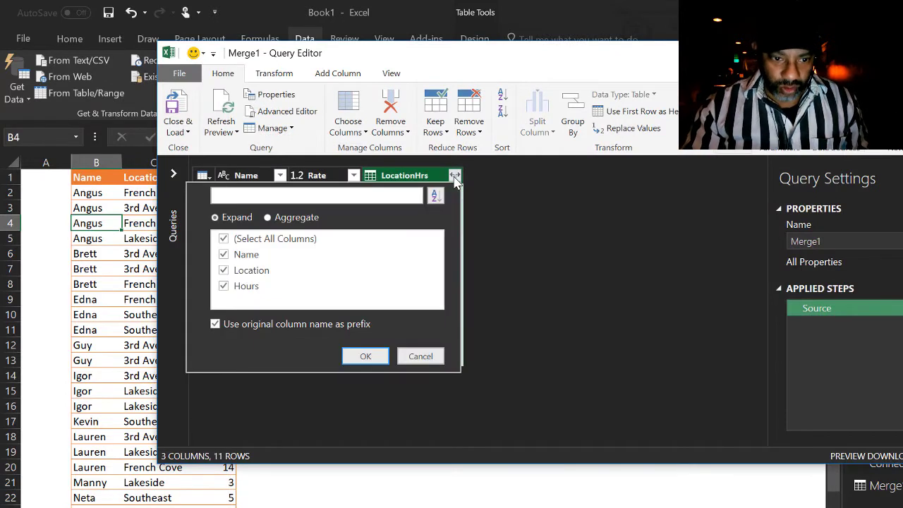
click(301, 219)
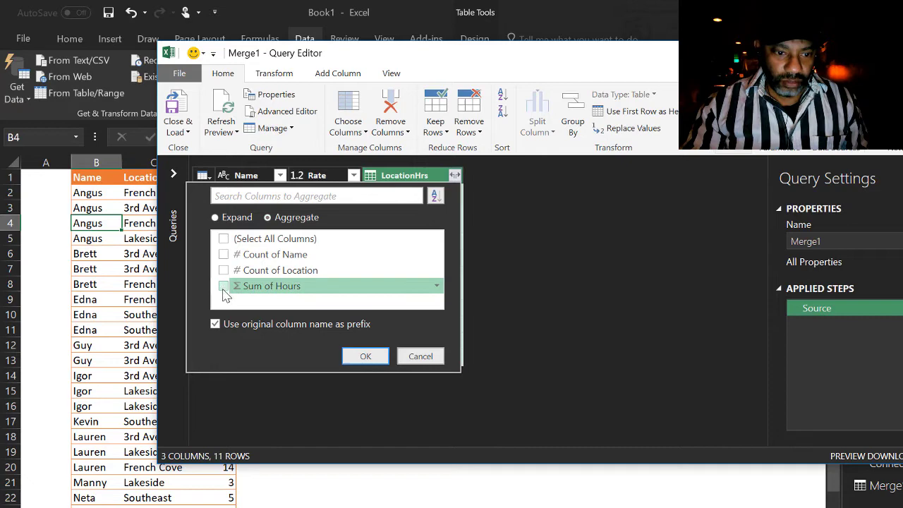
click(278, 329)
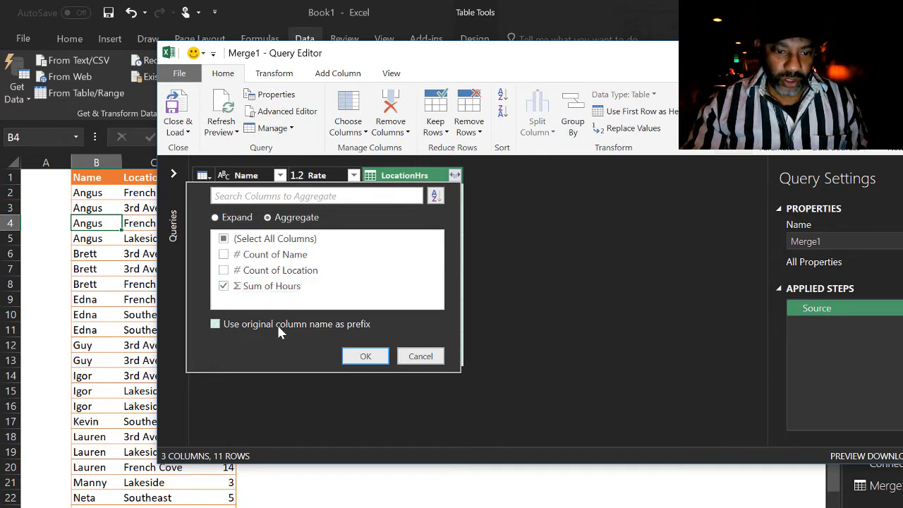
click(361, 358)
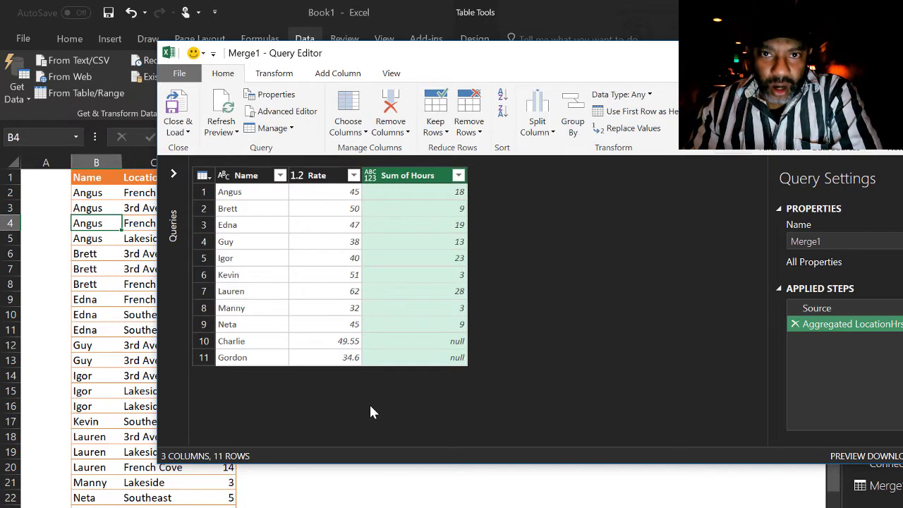
Step: Add a custom Pay column with the formula [Rate]*[Sum of Hours]
click(324, 74)
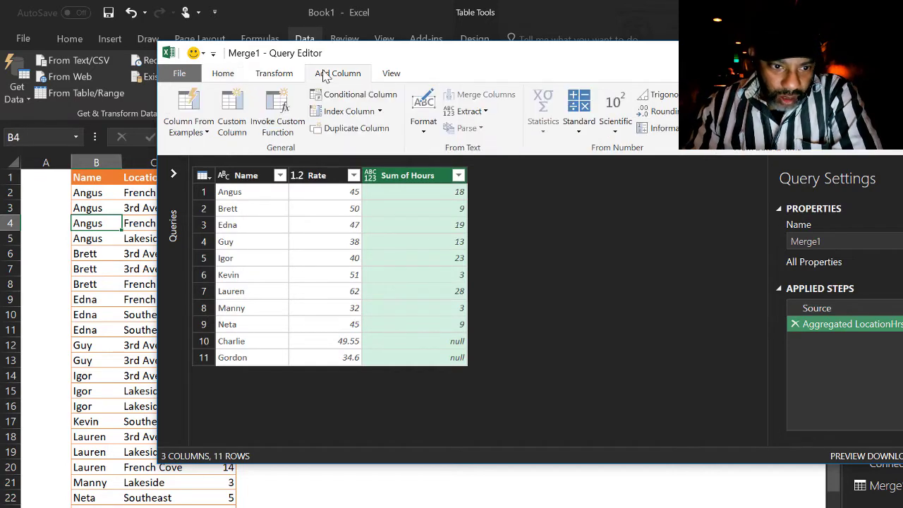
click(239, 105)
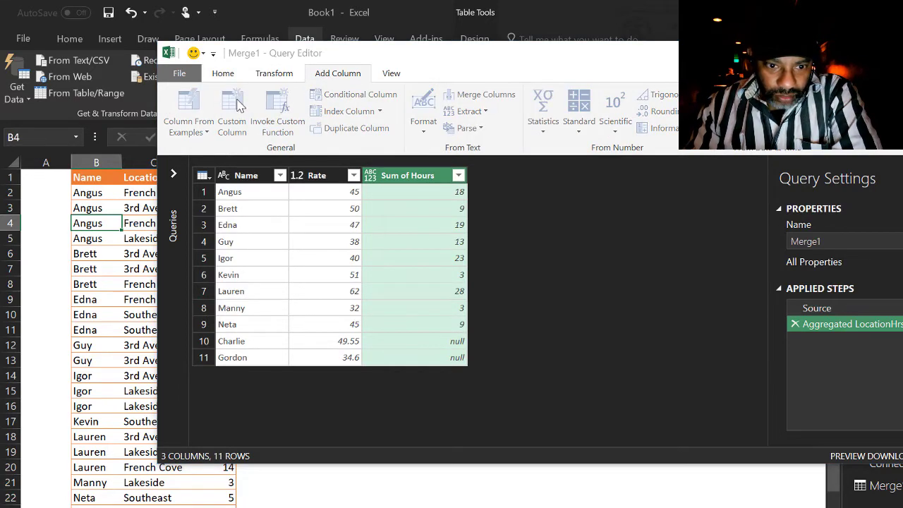
text(Pay)
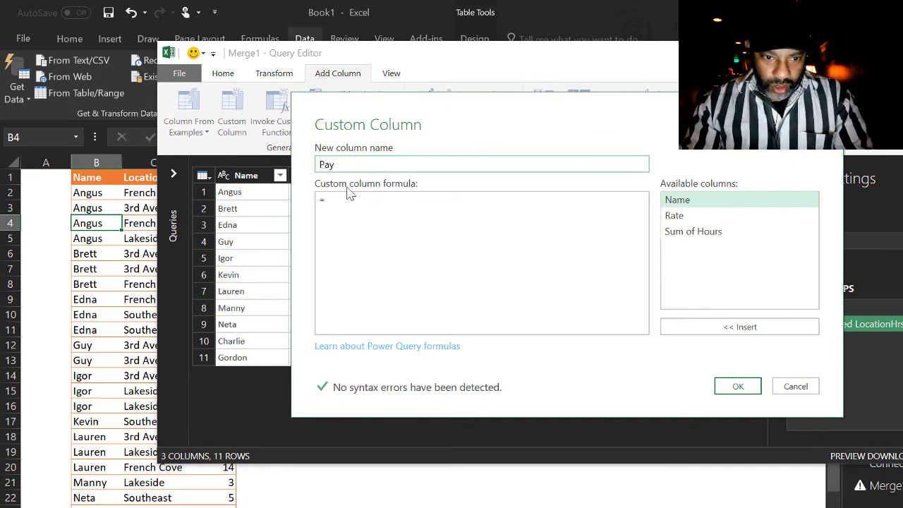
click(351, 198)
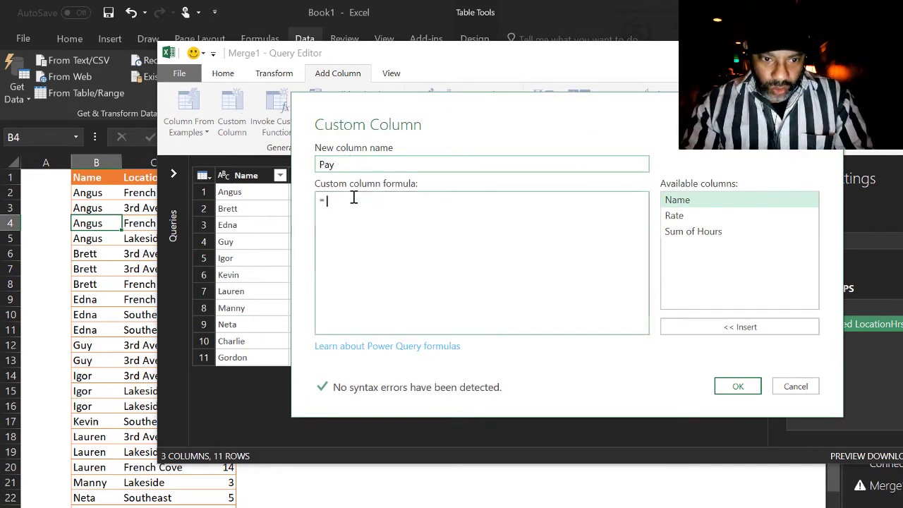
double_click(674, 216)
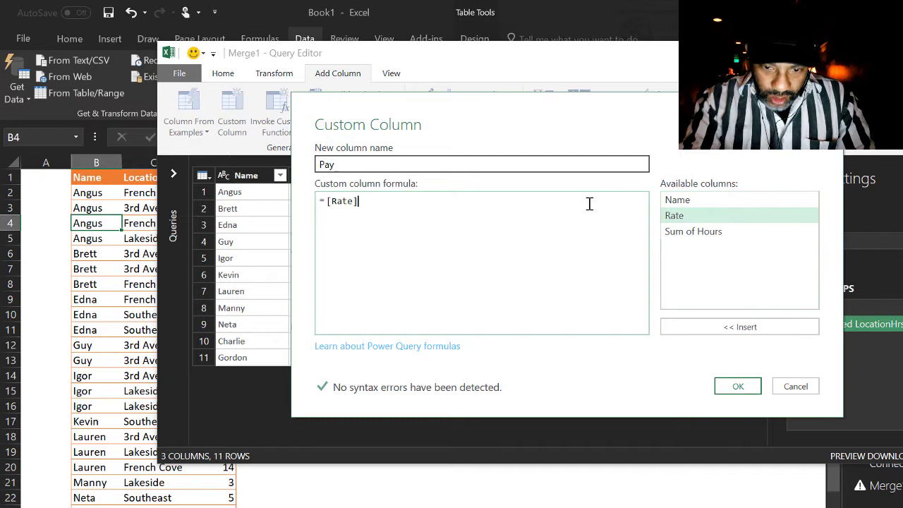
text(*)
double_click(678, 234)
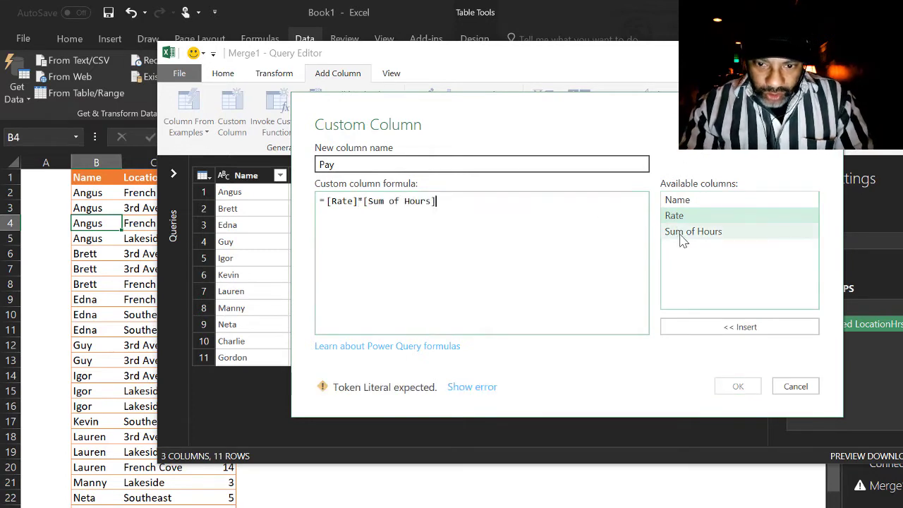
click(741, 387)
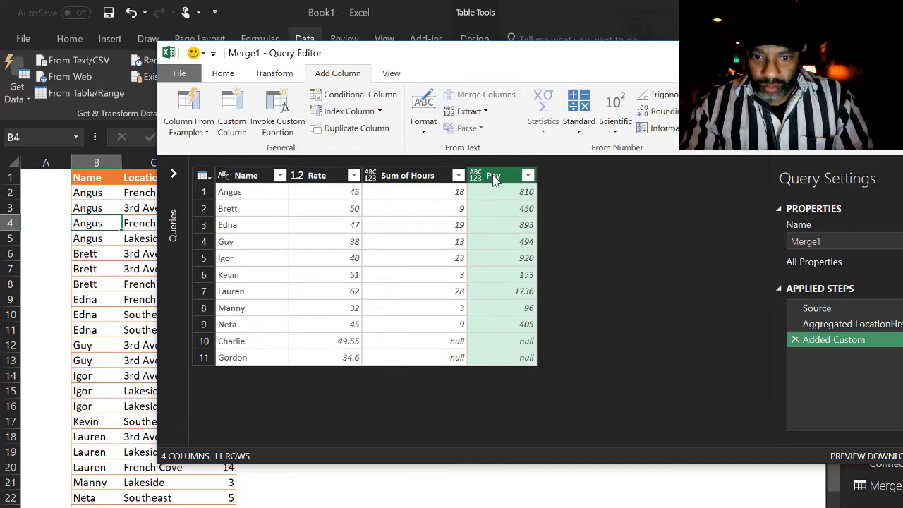
Step: Load Merge1 as a table on the existing Locations worksheet starting at cell K1
click(179, 72)
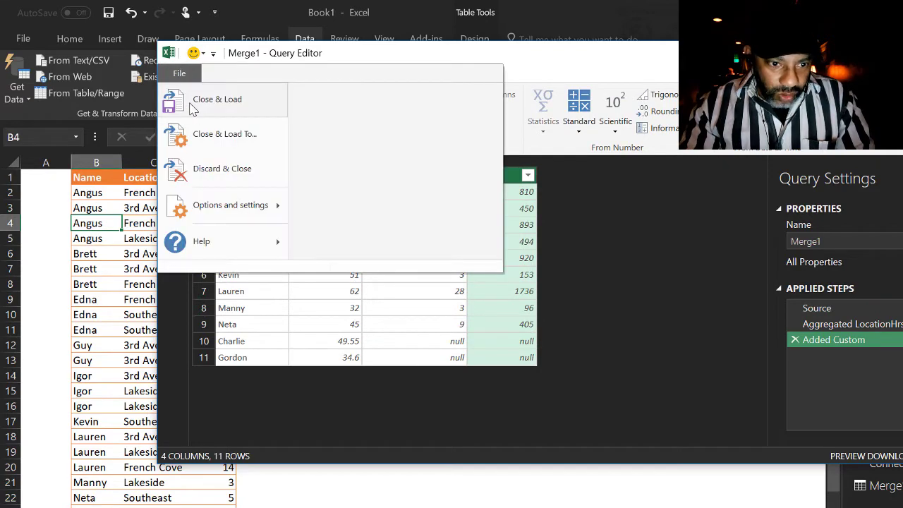
click(198, 136)
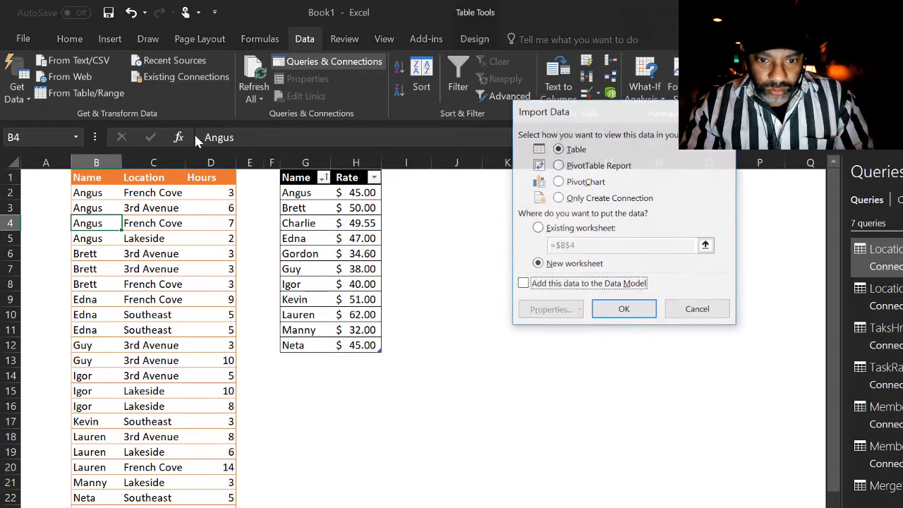
click(538, 229)
click(705, 245)
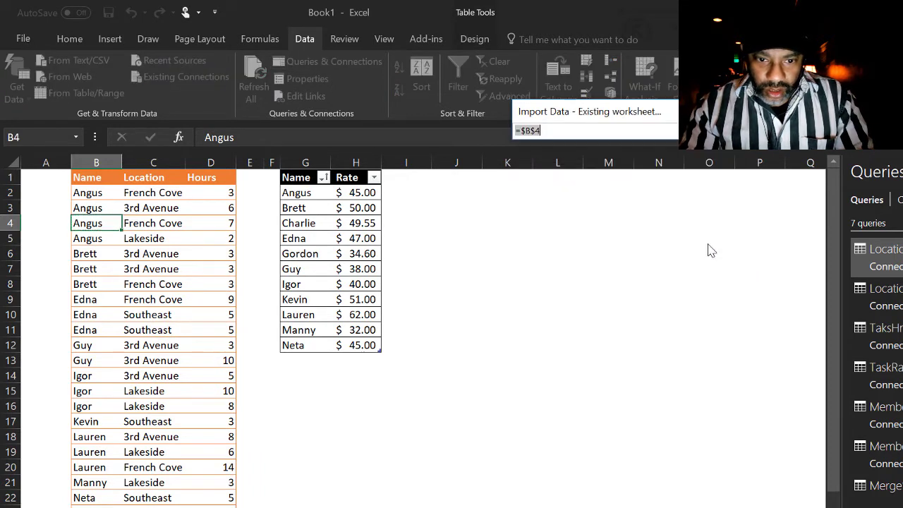
click(513, 178)
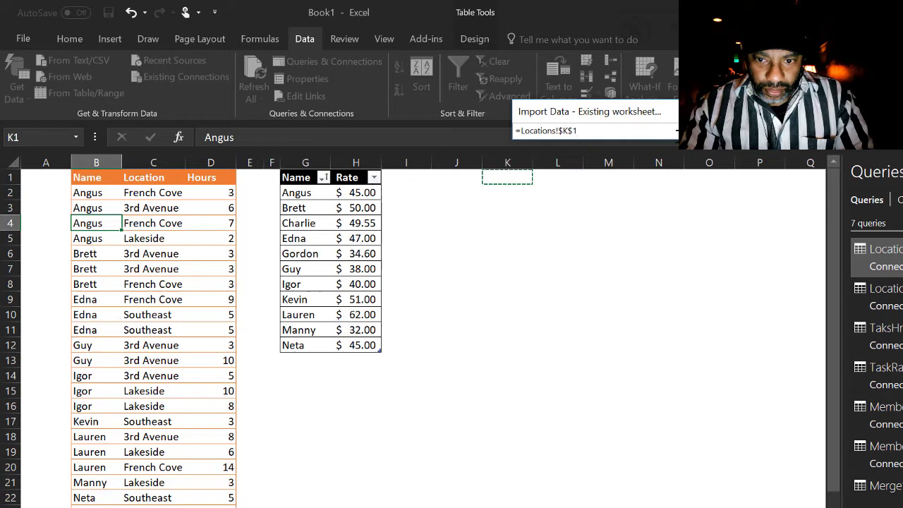
key(Return)
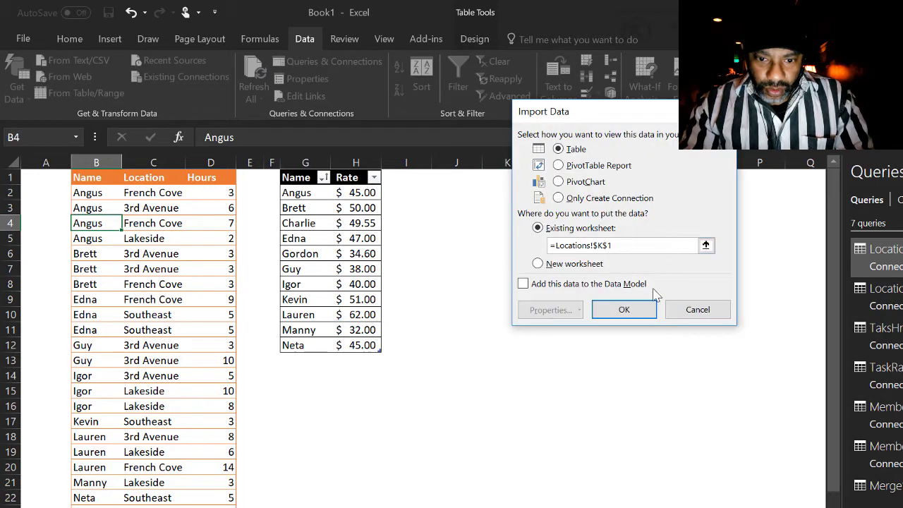
click(639, 311)
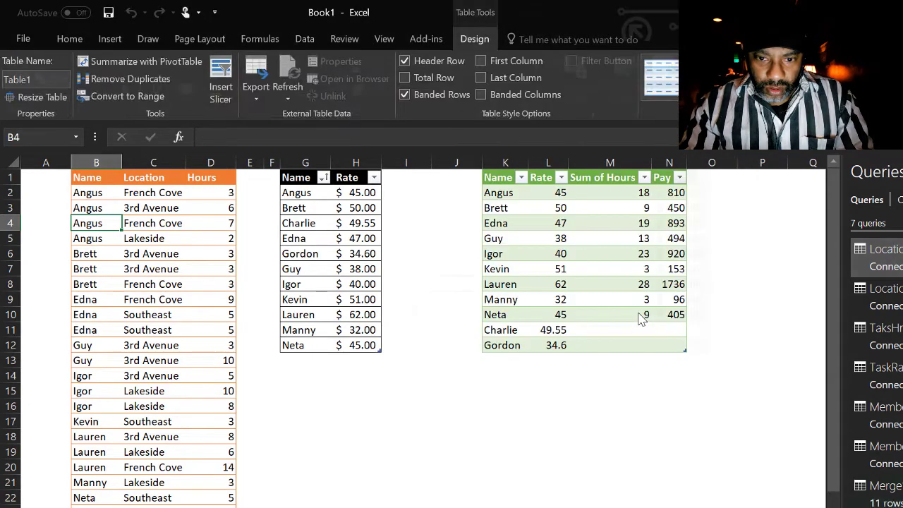
click(457, 284)
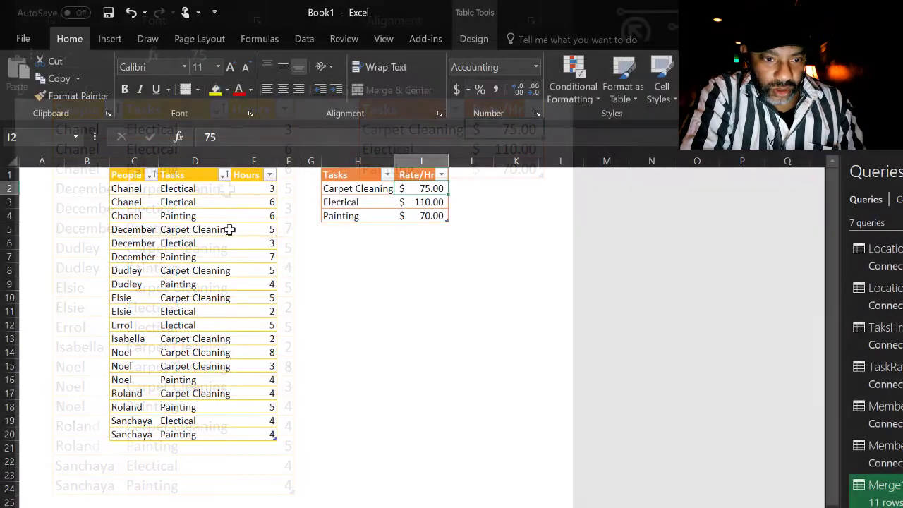
Step: Start a merge with TaskRates as the first table and TaksHrs as the second
click(225, 188)
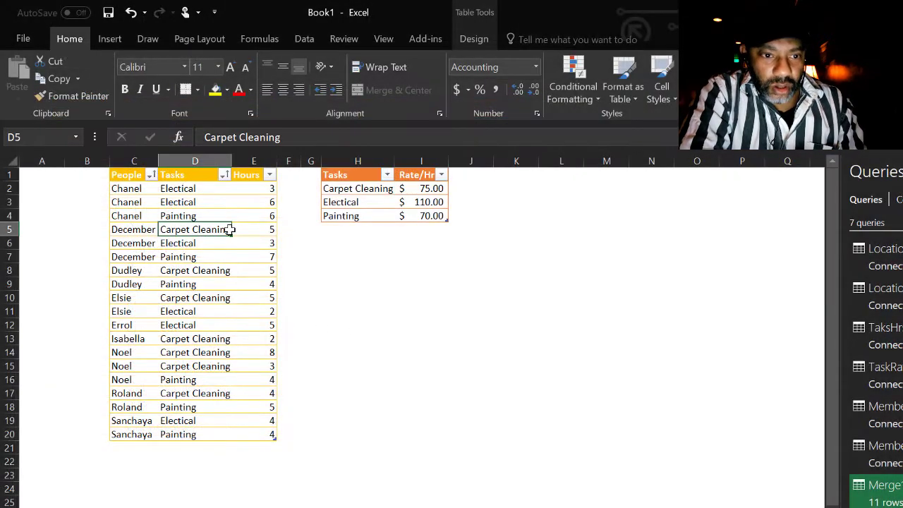
click(305, 38)
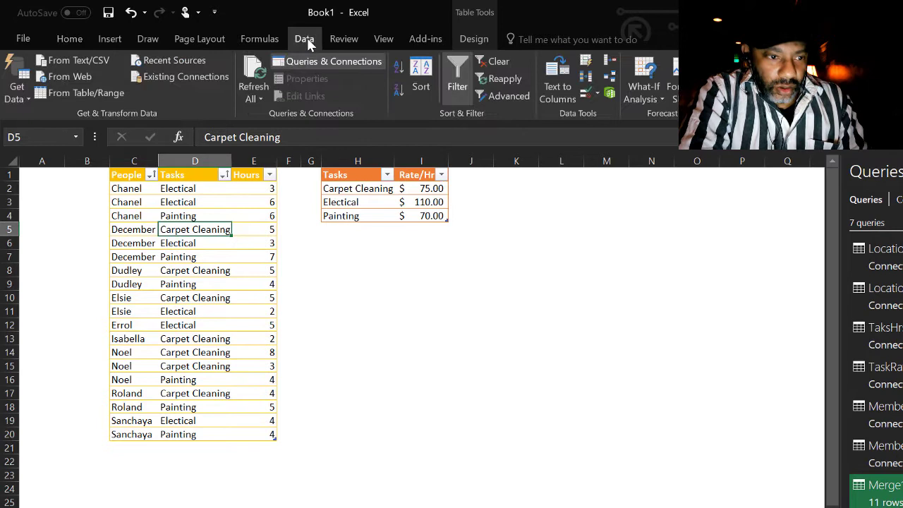
click(17, 90)
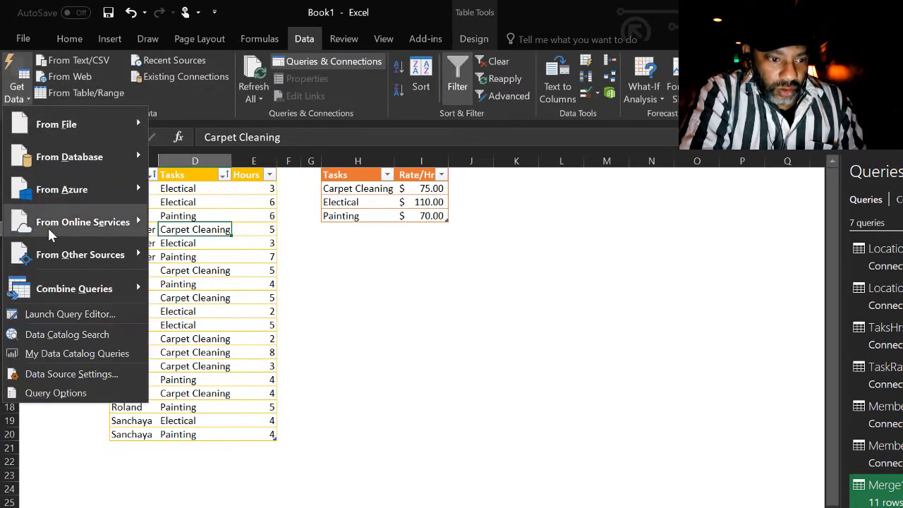
mouse_move(105, 290)
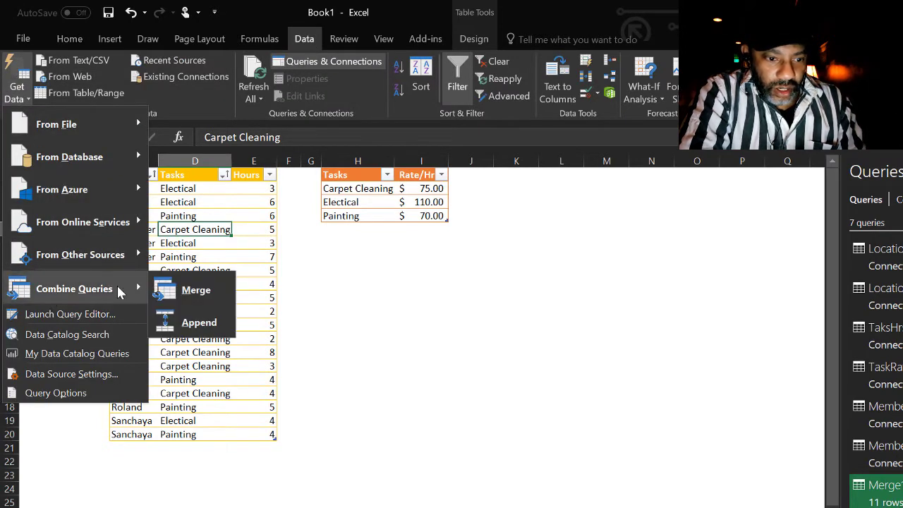
click(172, 298)
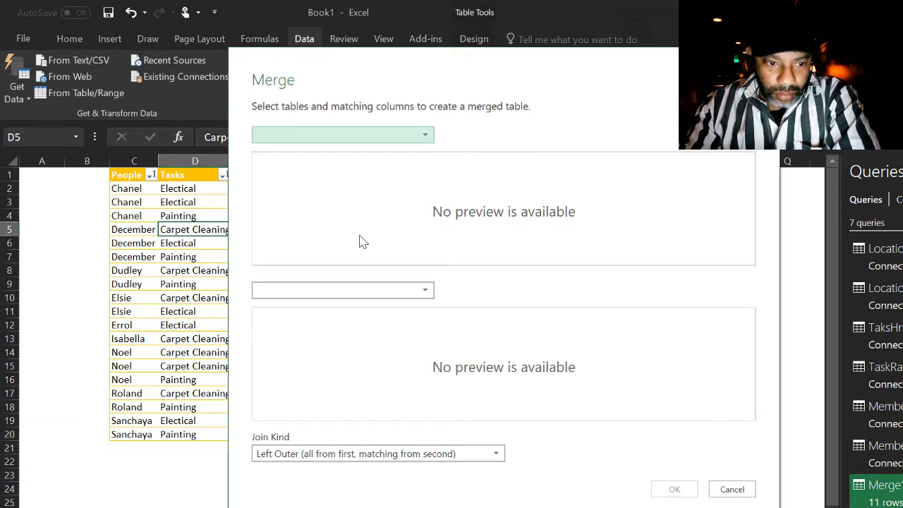
click(412, 293)
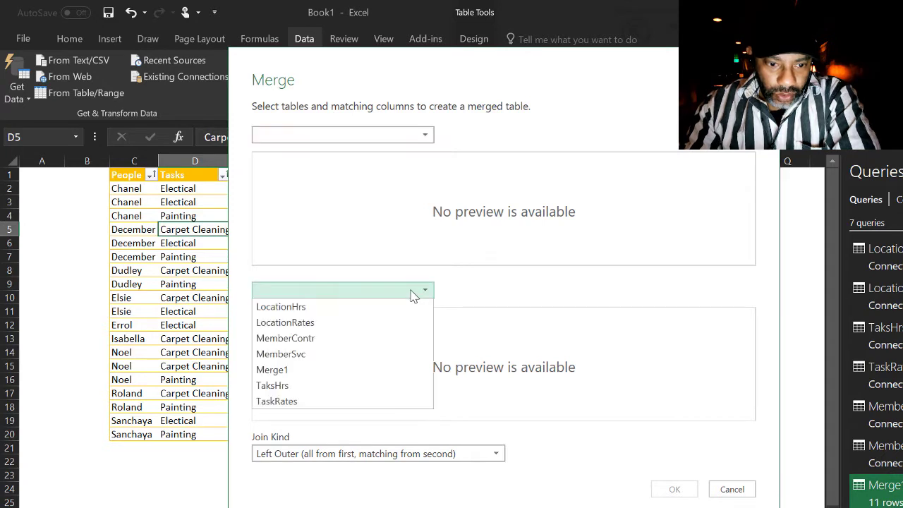
click(368, 393)
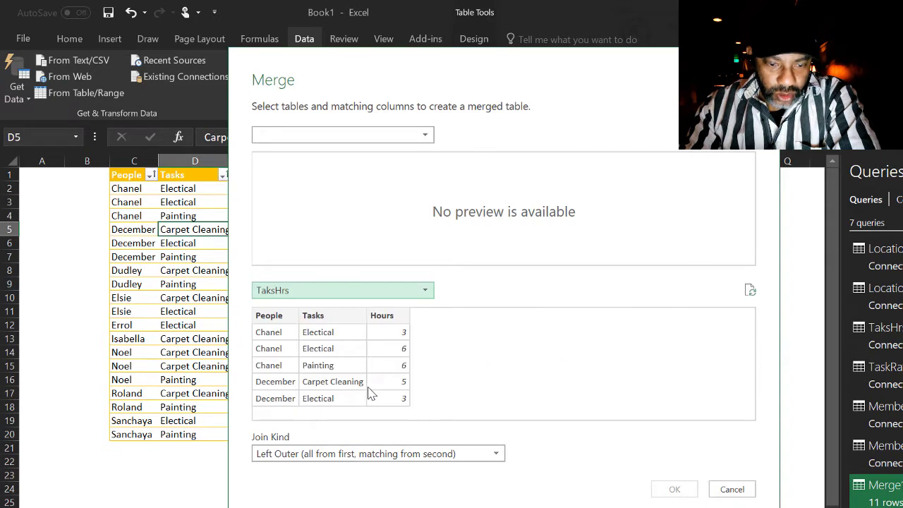
click(425, 136)
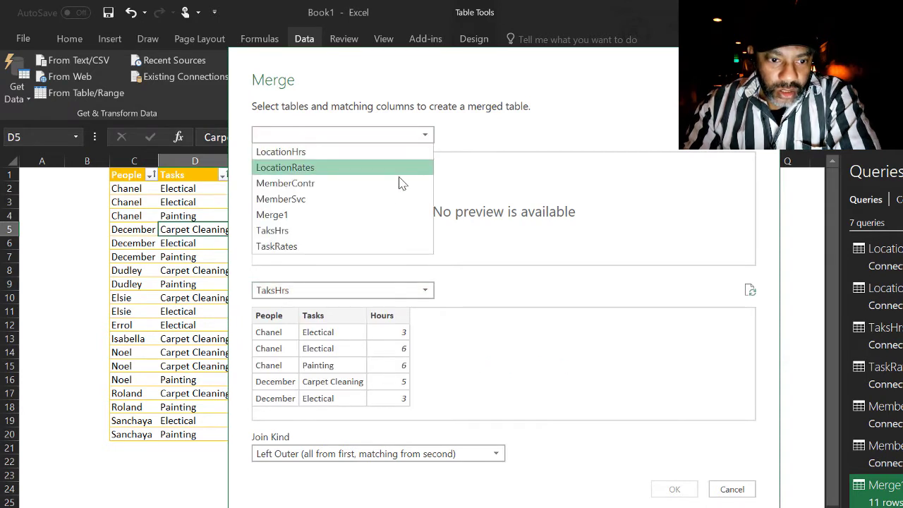
click(392, 246)
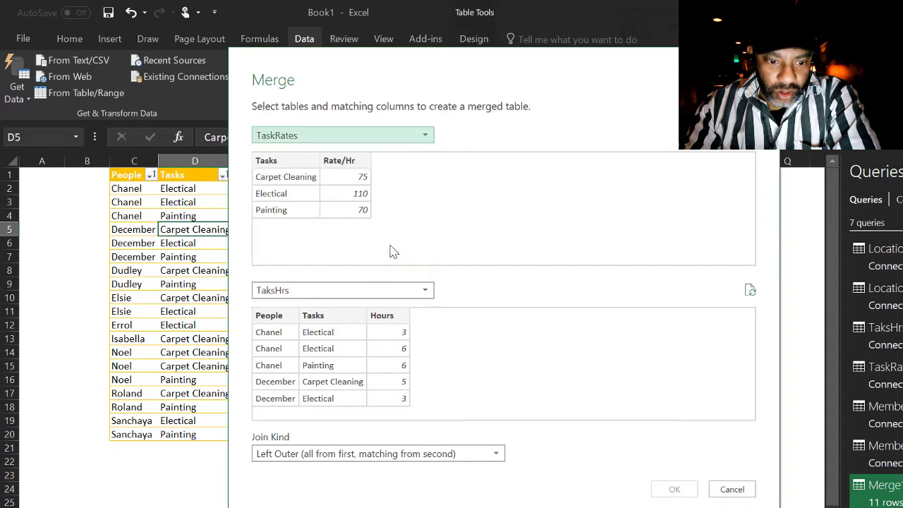
Step: Match both tables on Tasks with a Full Outer join and confirm it as Merge2
click(476, 459)
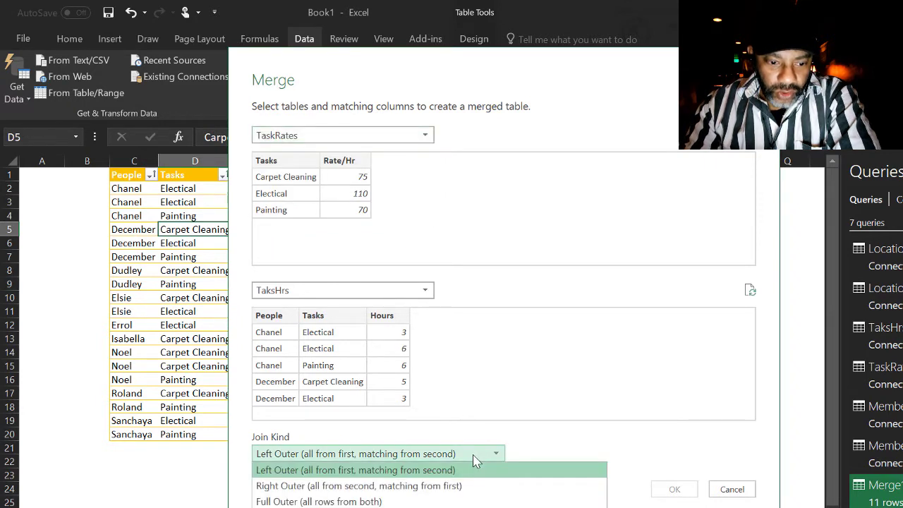
click(466, 502)
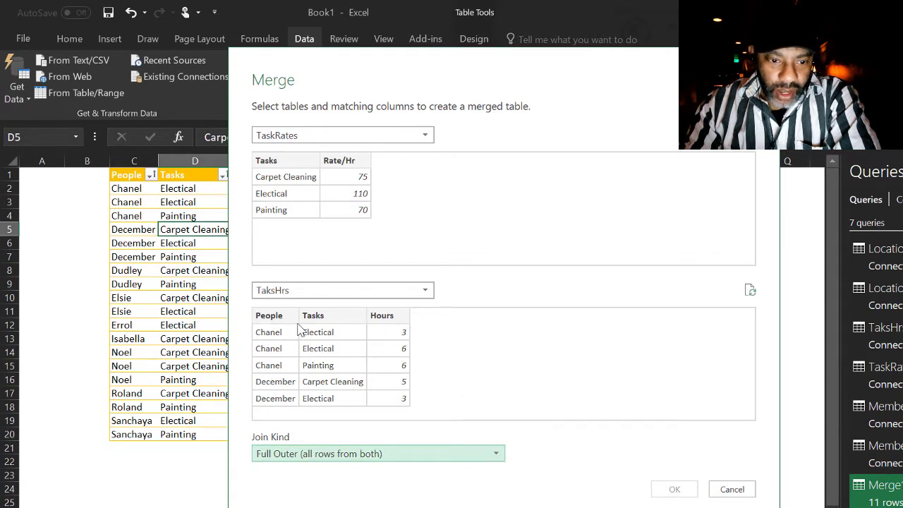
click(321, 318)
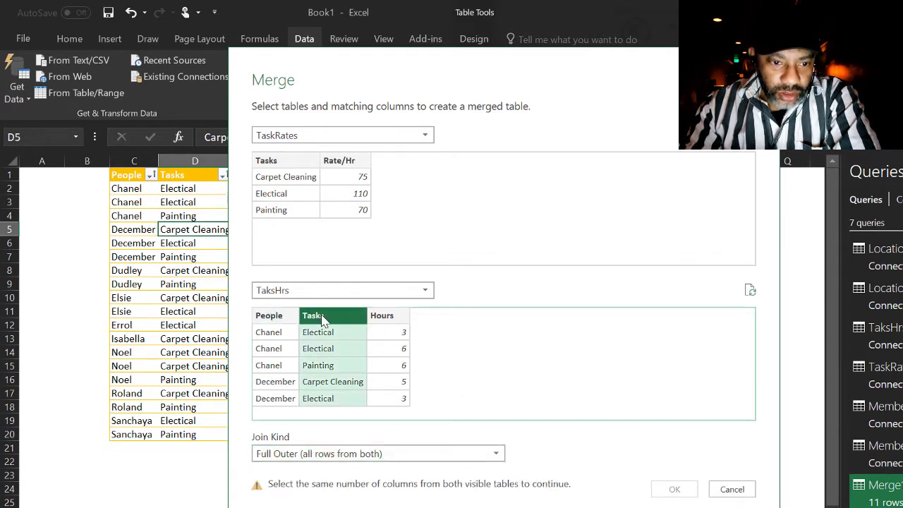
click(281, 161)
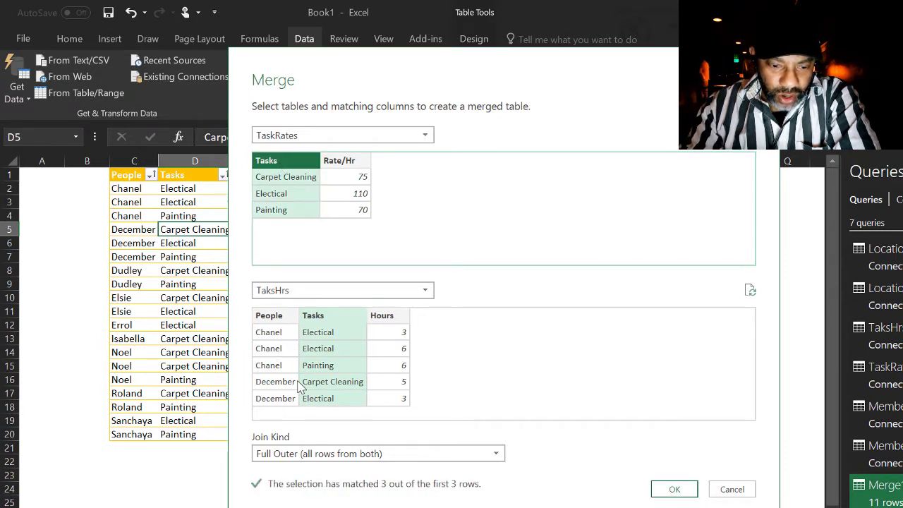
click(673, 489)
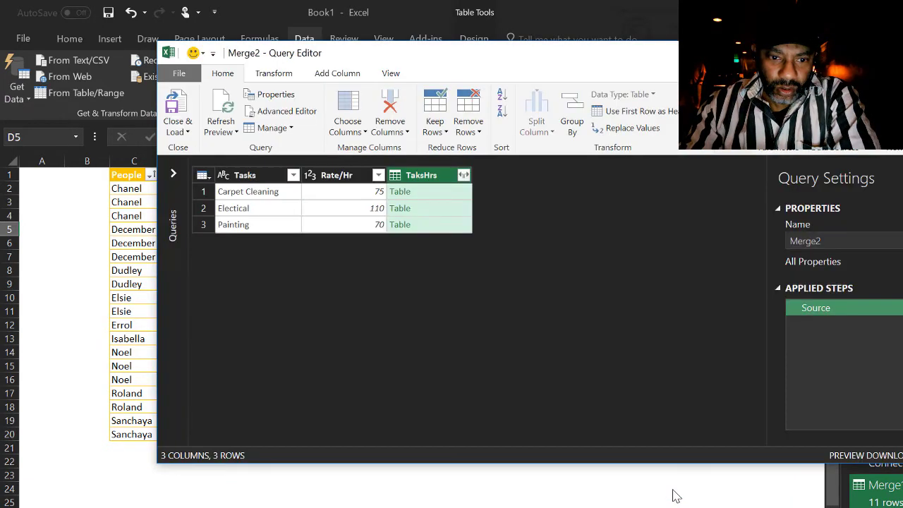
Step: Switch the TaksHrs column's expand options to Aggregate
click(464, 174)
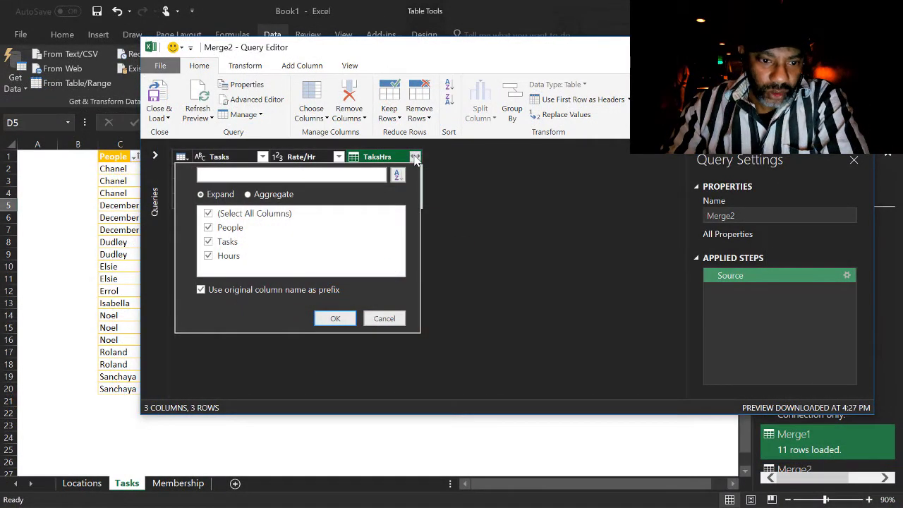
click(248, 194)
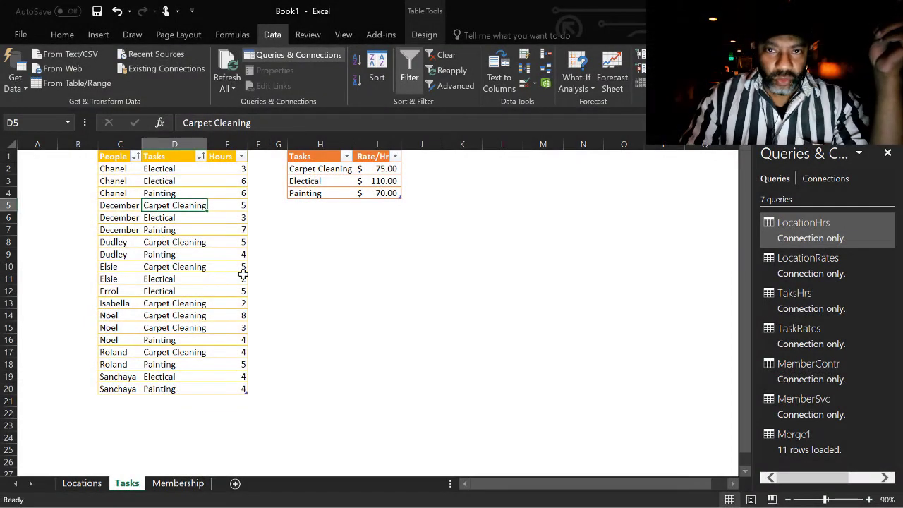
Step: Open the TaksHrs query for editing and start an Advanced Group By
click(156, 241)
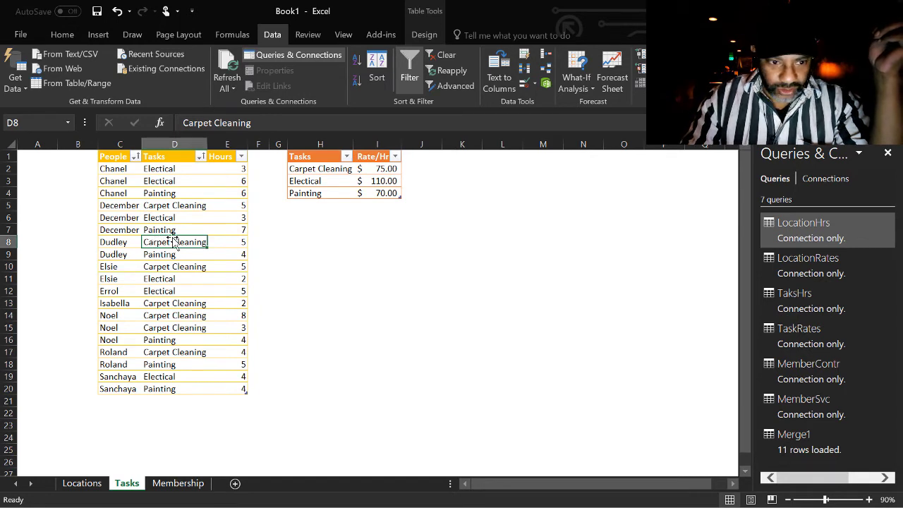
click(803, 308)
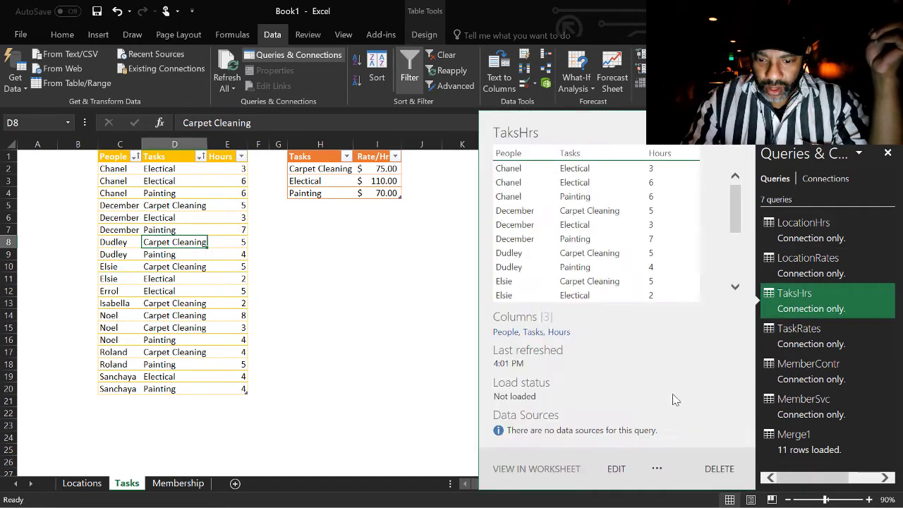
click(616, 471)
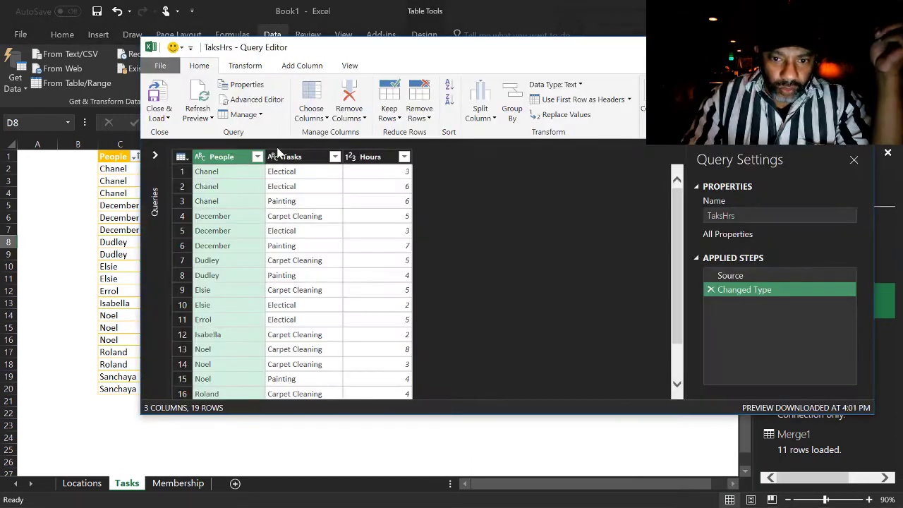
click(524, 91)
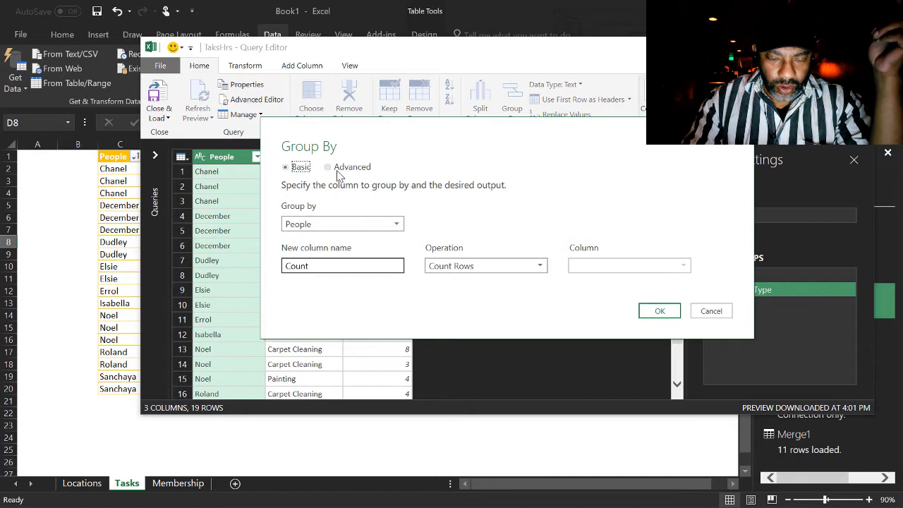
click(336, 171)
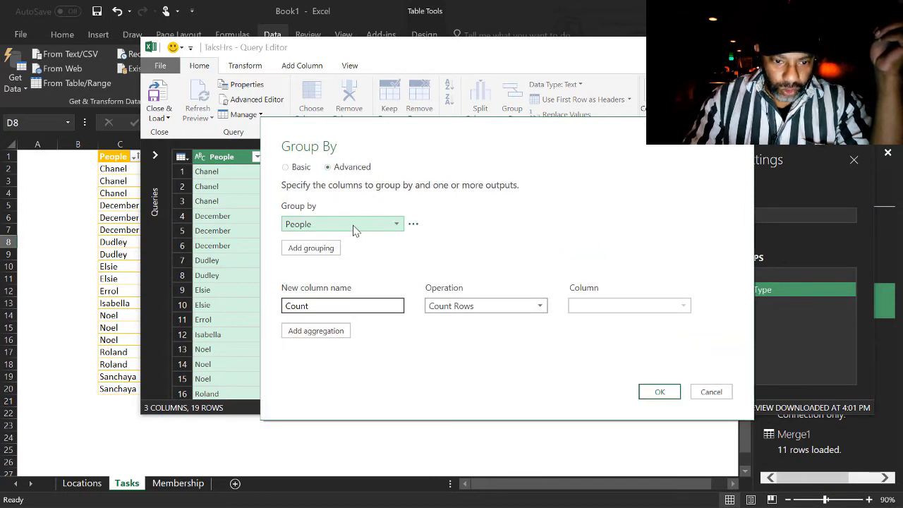
Step: Group by People and Tasks, summing Hours into a new Total Hours column
click(326, 250)
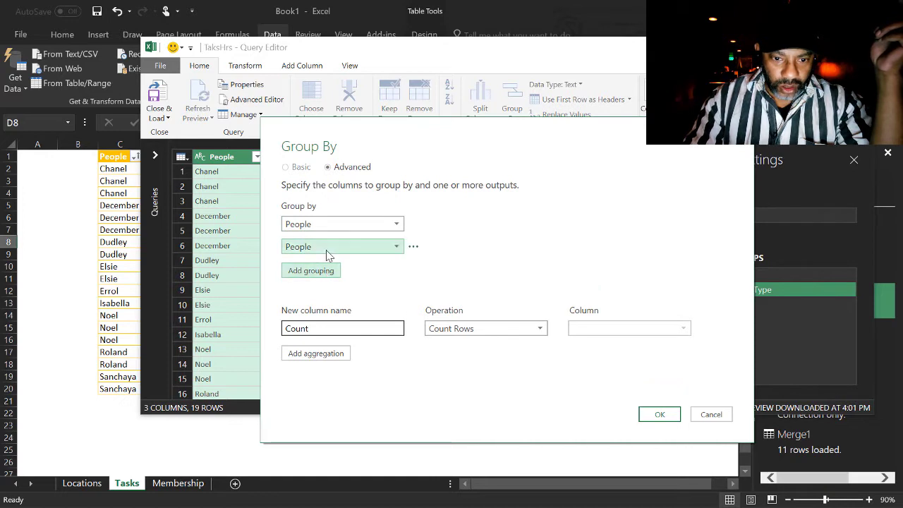
click(396, 248)
click(386, 279)
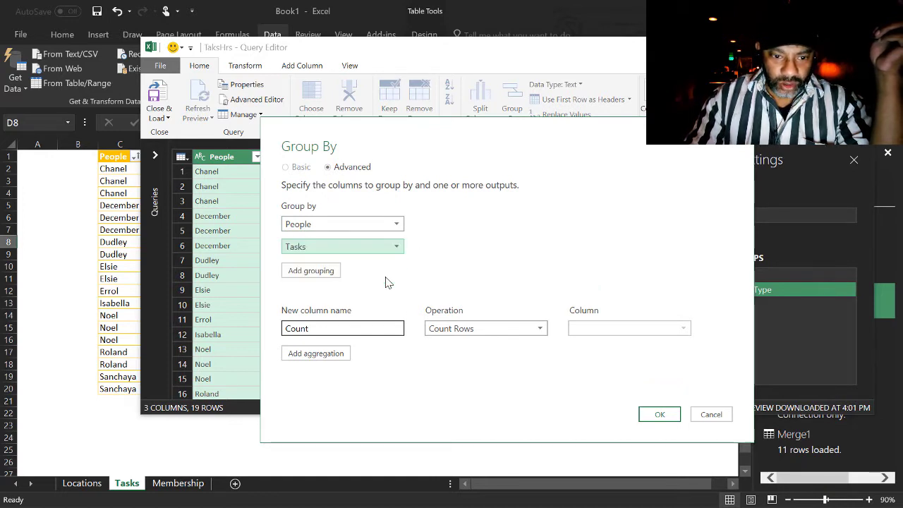
click(474, 330)
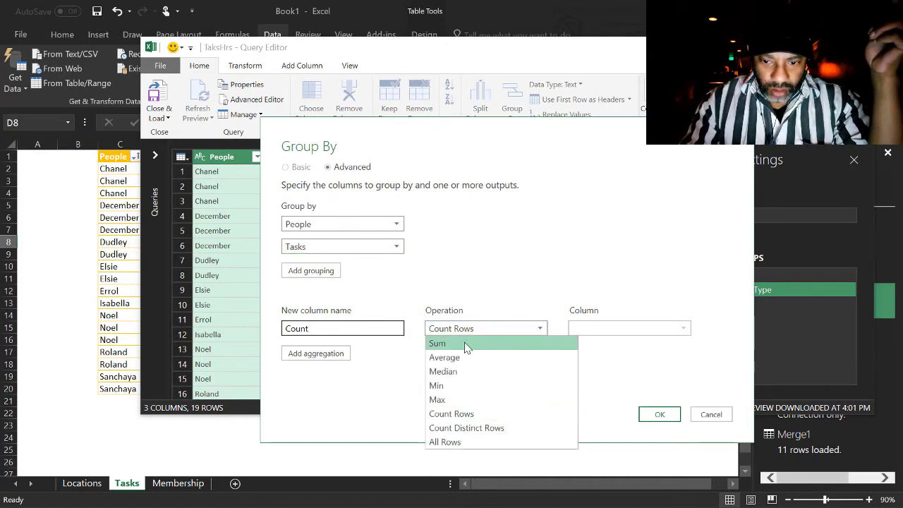
click(468, 343)
click(610, 332)
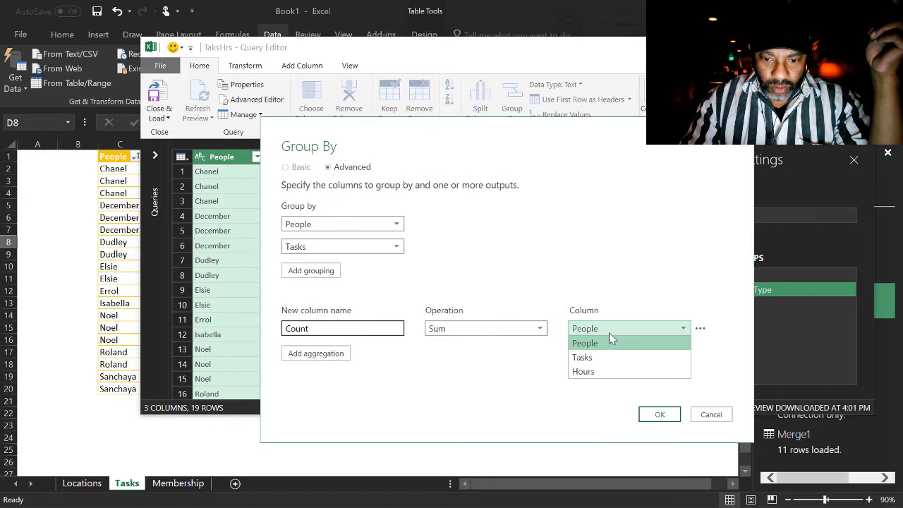
click(605, 371)
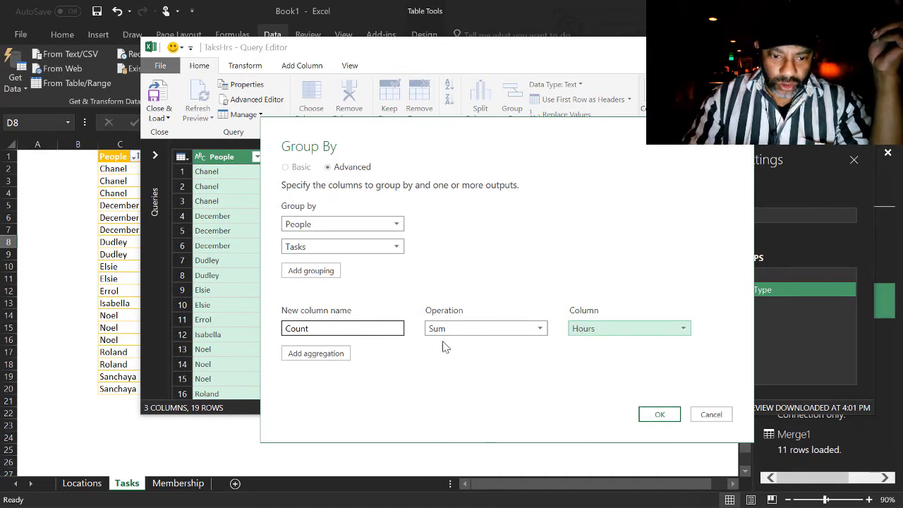
double_click(389, 328)
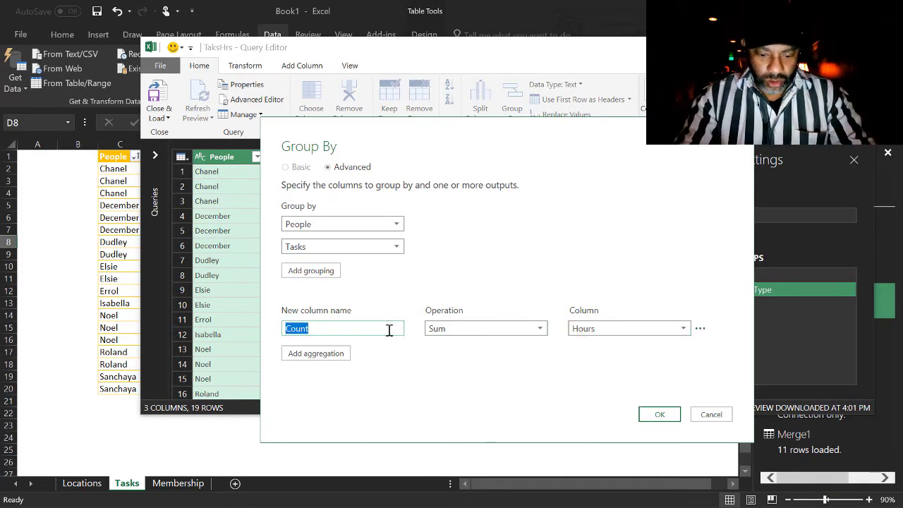
text(Total Hours)
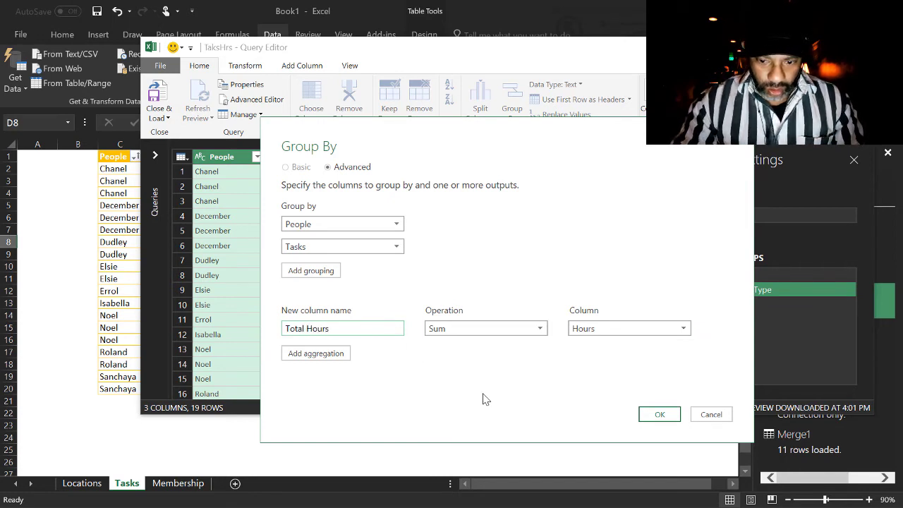
click(650, 417)
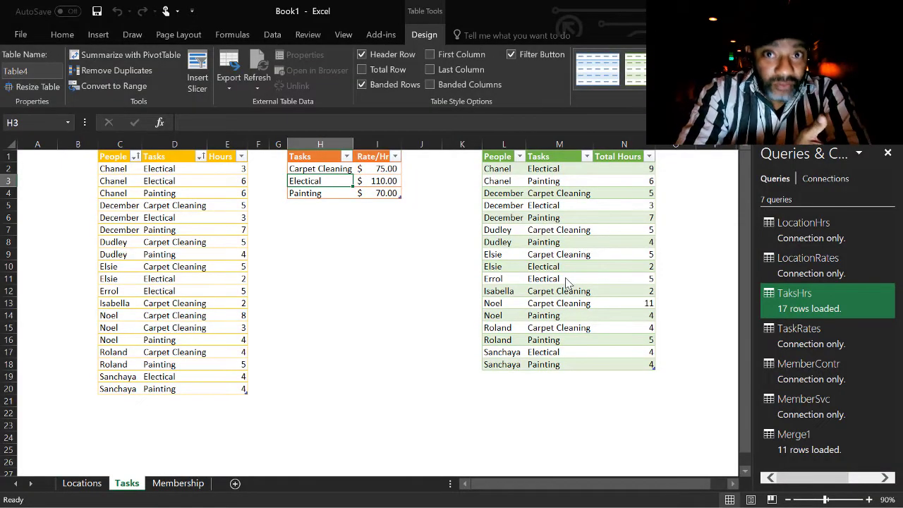
Step: Start a merge with TaksHrs as the first table and TaskRates as the second
click(272, 34)
click(14, 74)
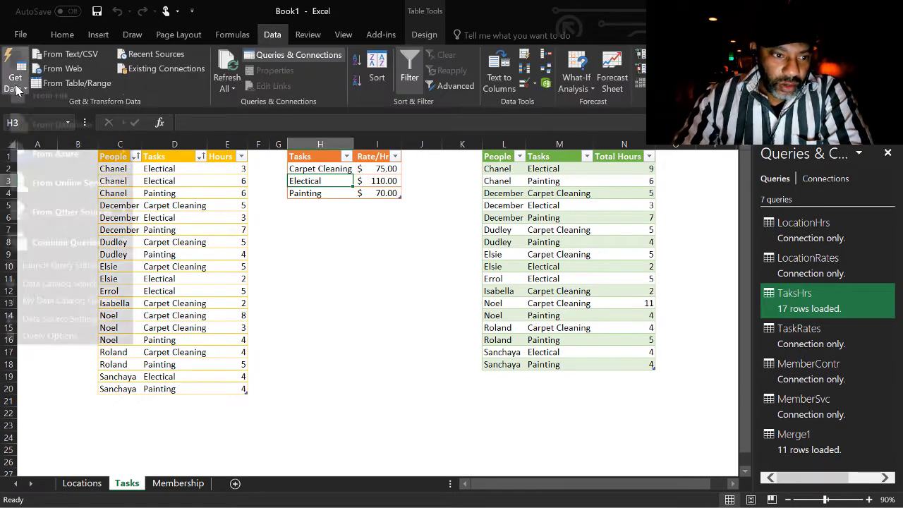
mouse_move(61, 258)
click(177, 258)
click(312, 121)
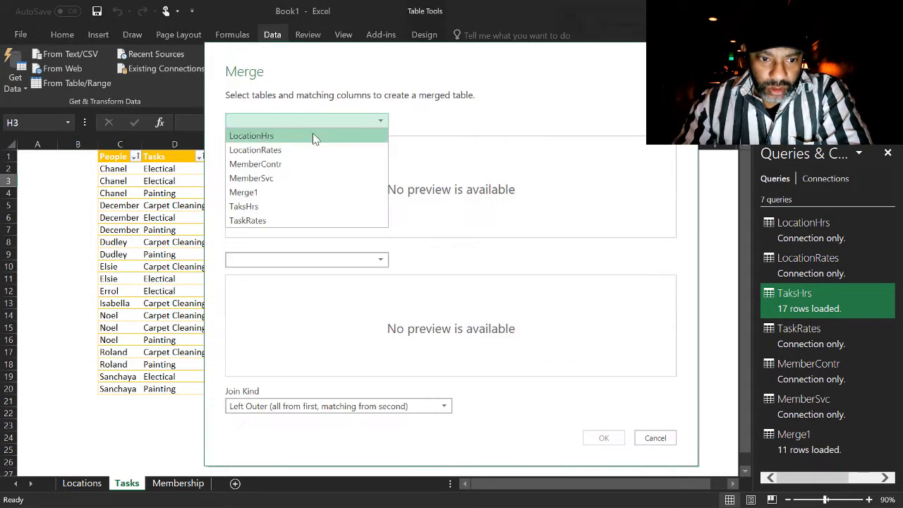
click(298, 207)
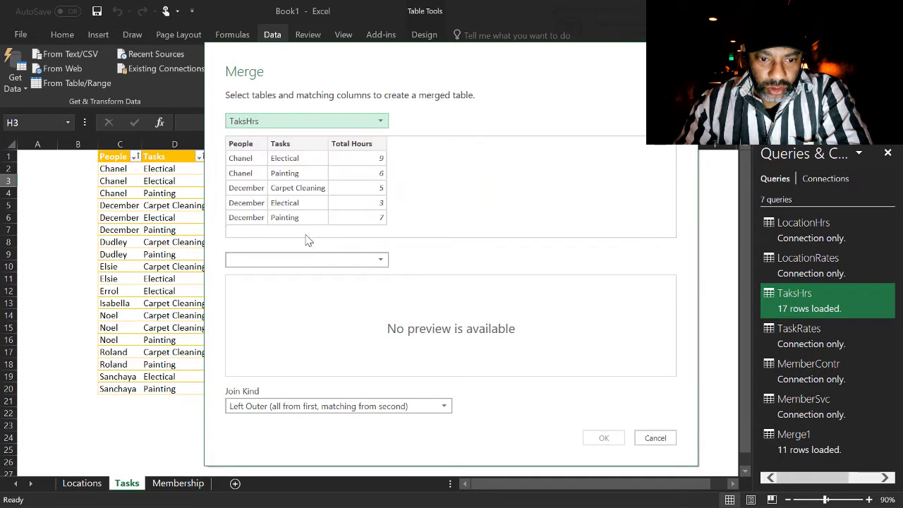
click(309, 261)
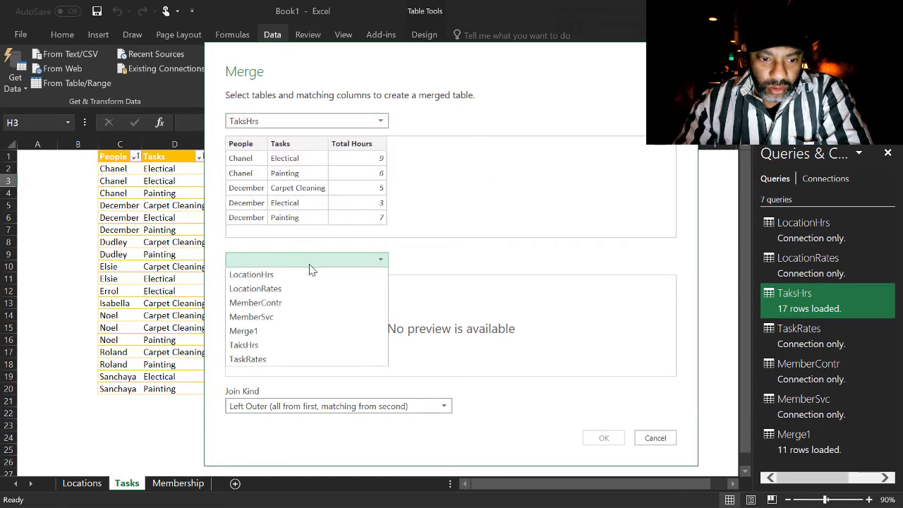
click(301, 359)
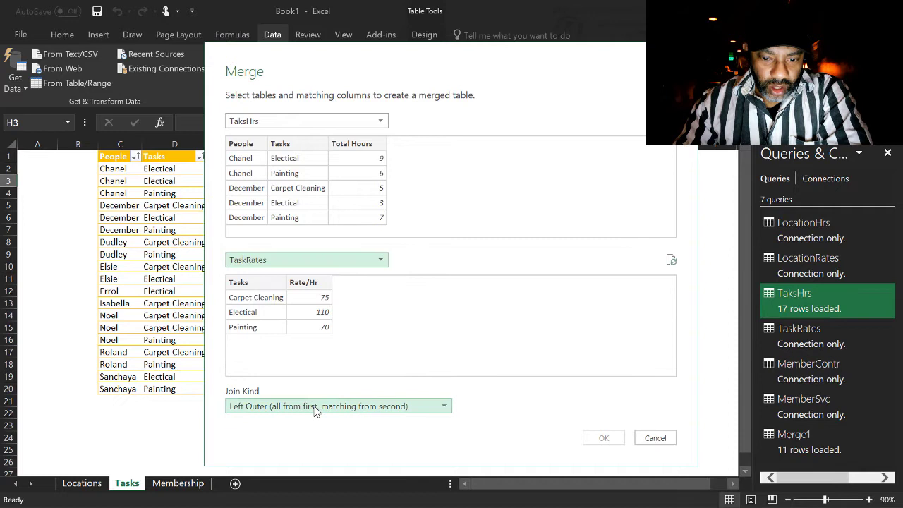
Step: Match both tables on the Tasks column and confirm the merge as Merge2
click(246, 283)
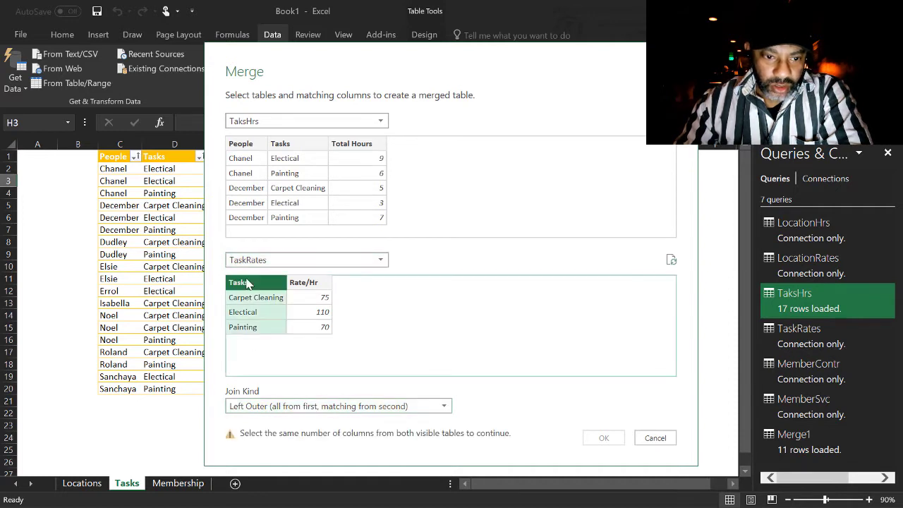
click(297, 146)
click(603, 438)
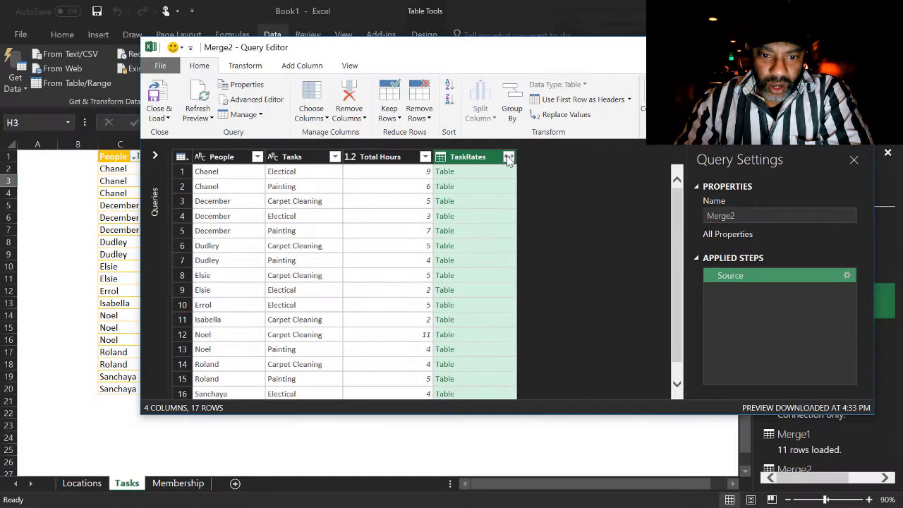
click(507, 157)
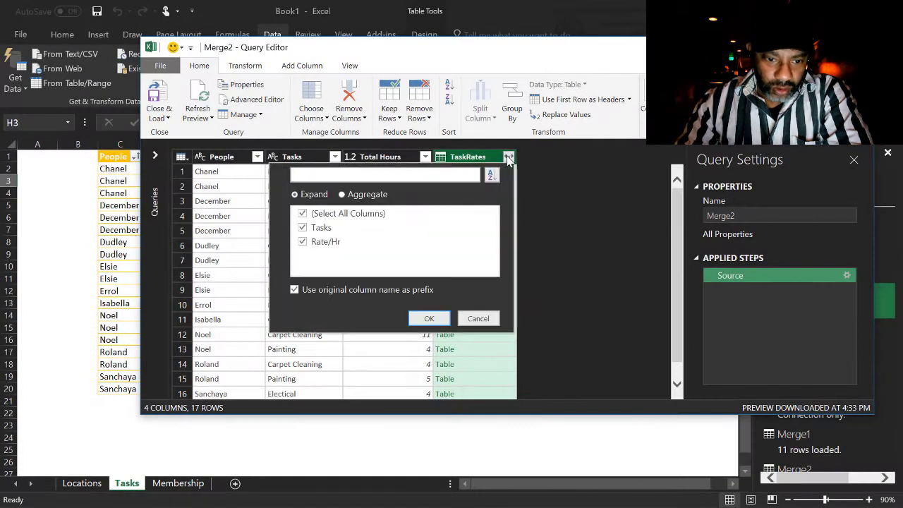
Step: Expand TaskRates to bring in only Rate/Hr, without the column-name prefix
click(302, 227)
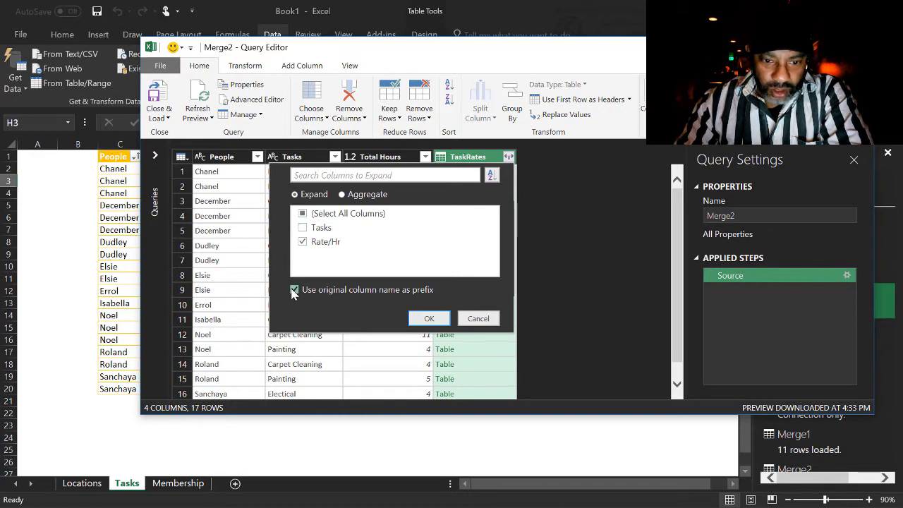
click(294, 290)
click(426, 318)
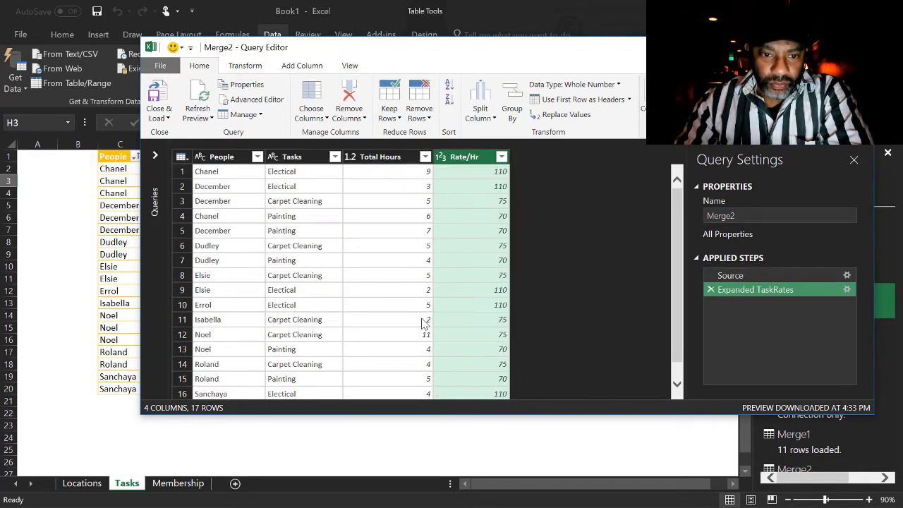
Step: Sort the rows ascending by People, then by Tasks
click(224, 158)
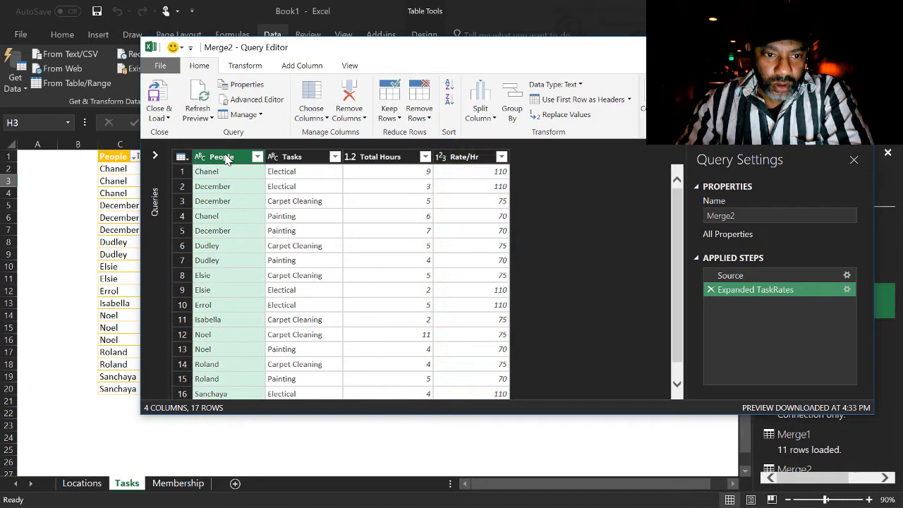
click(450, 84)
click(309, 157)
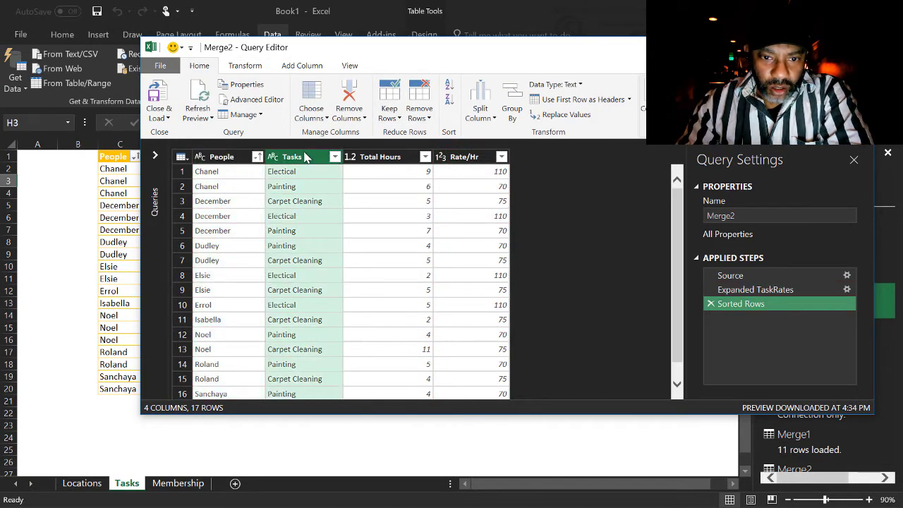
click(450, 83)
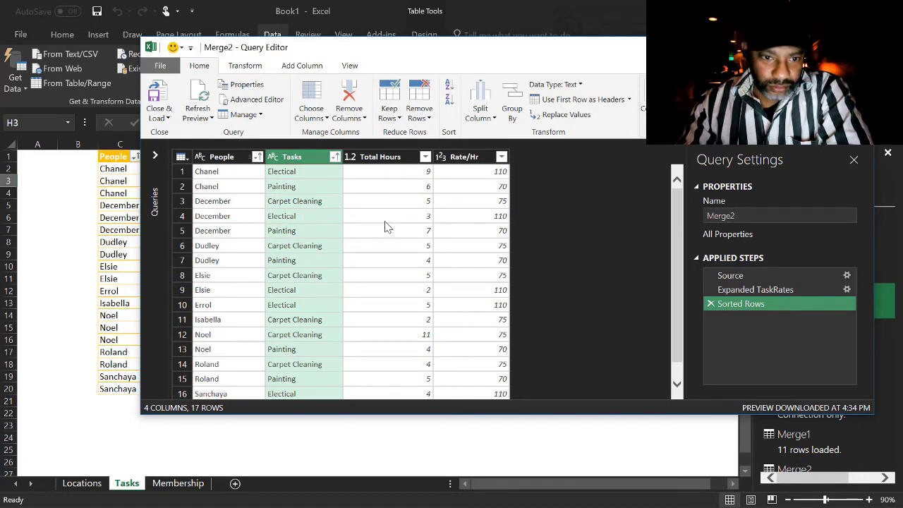
Step: Add a custom column named Total to Merge2 with formula [Total Hours]*[Rate/Hr]
click(309, 66)
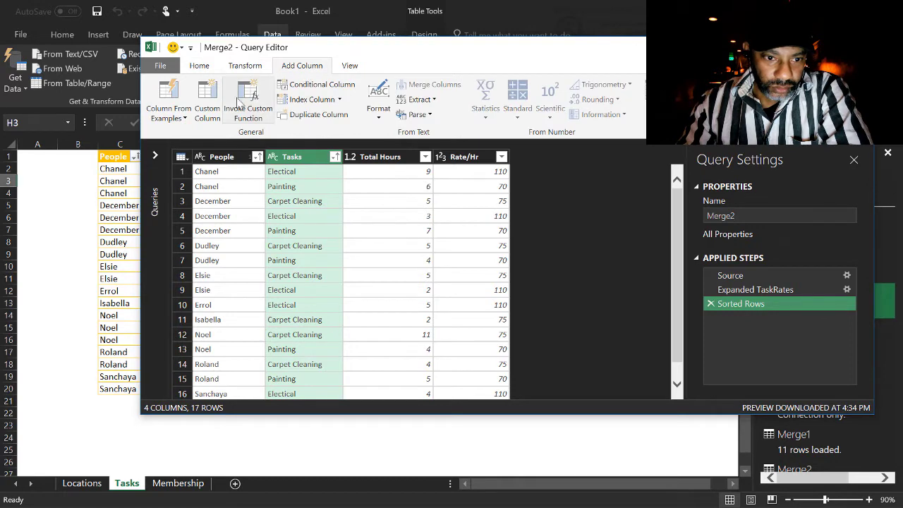
click(206, 93)
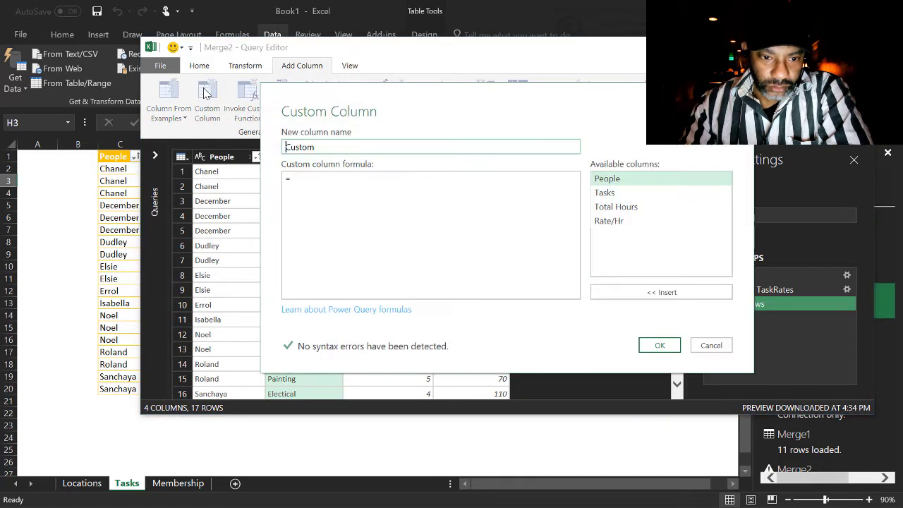
double_click(329, 148)
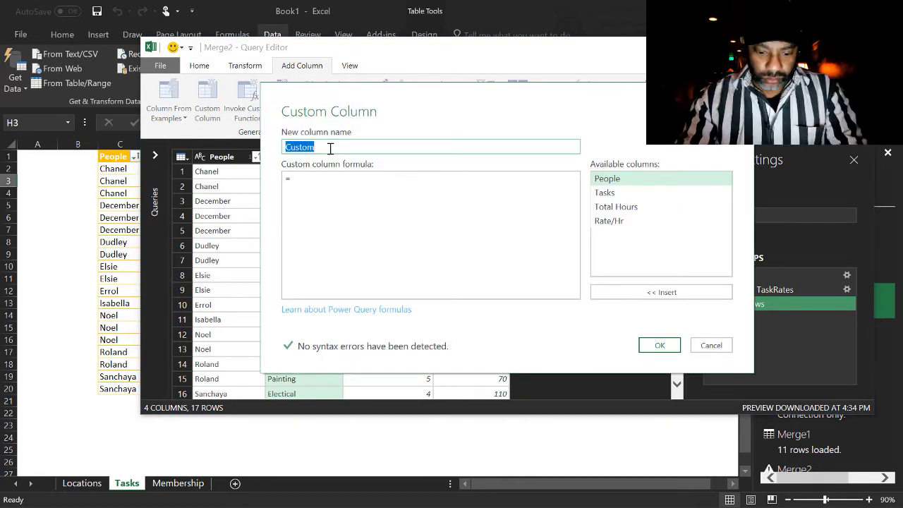
text(Total)
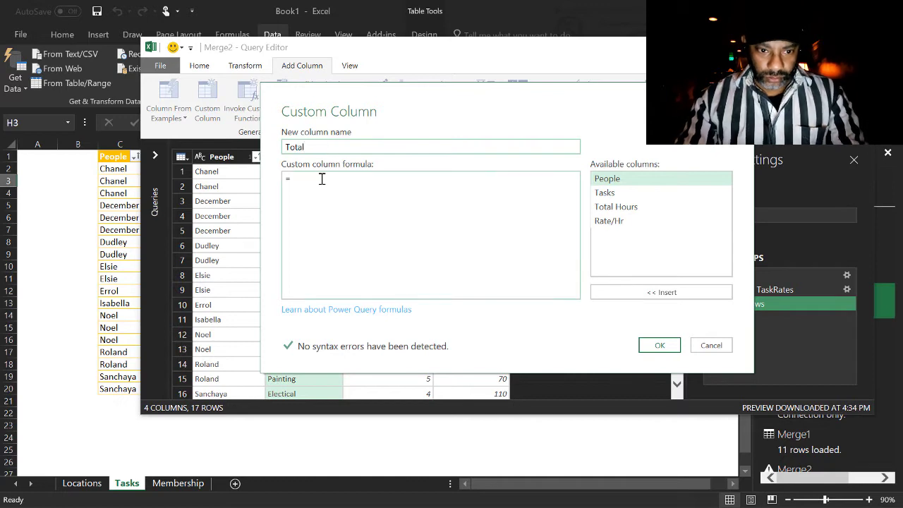
click(322, 179)
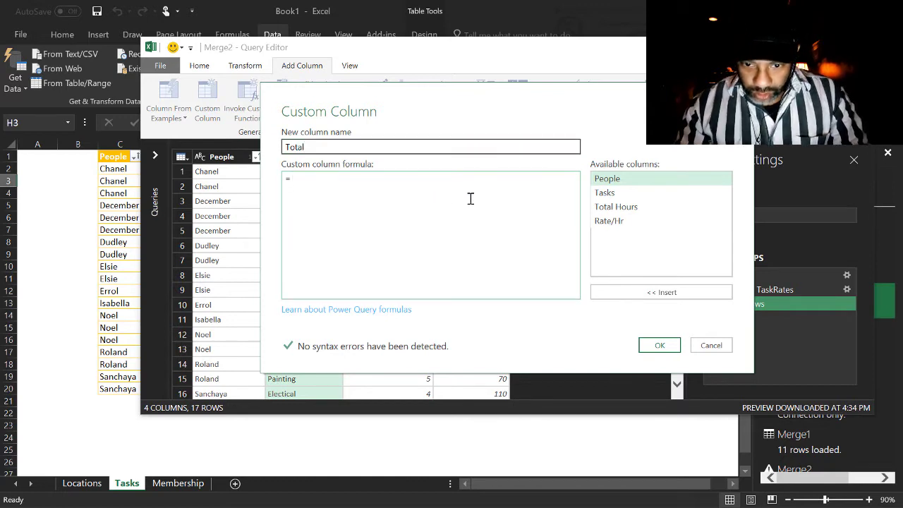
double_click(614, 208)
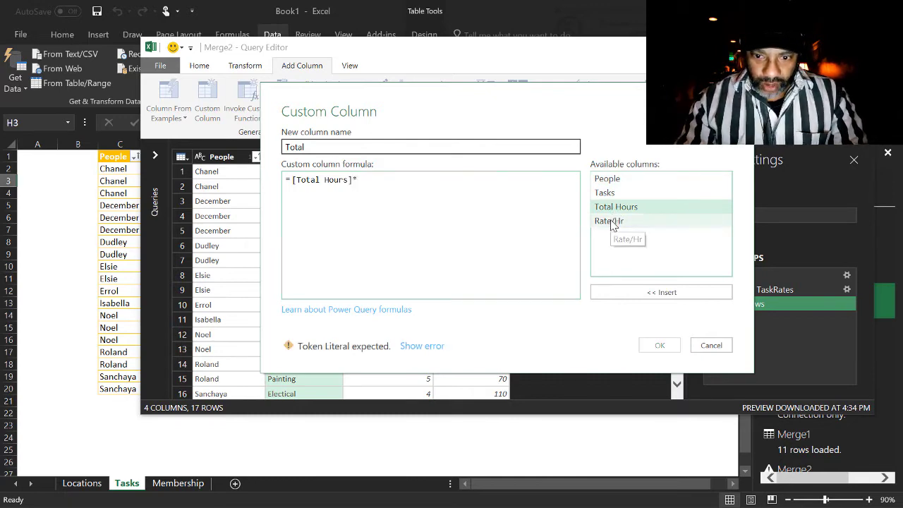
double_click(611, 222)
click(658, 345)
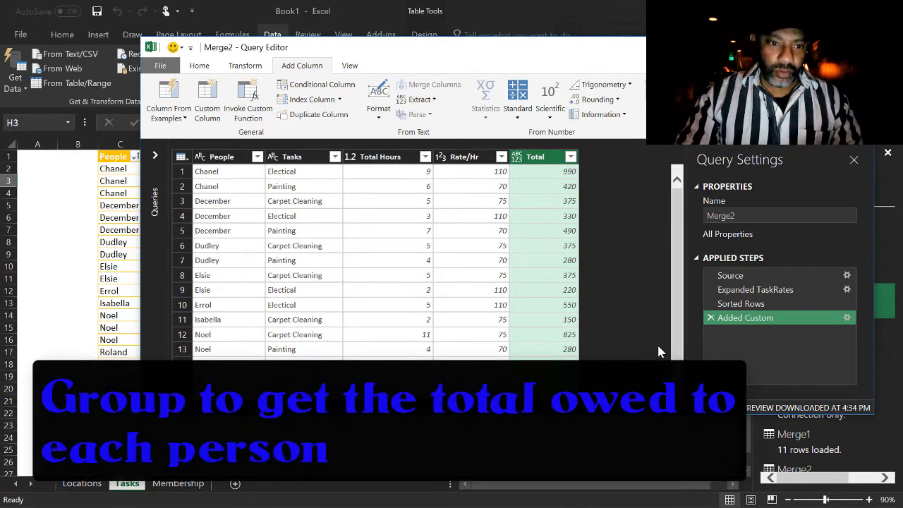
Step: Group Merge2 by People with a new Pay Amt column that sums Total
click(199, 65)
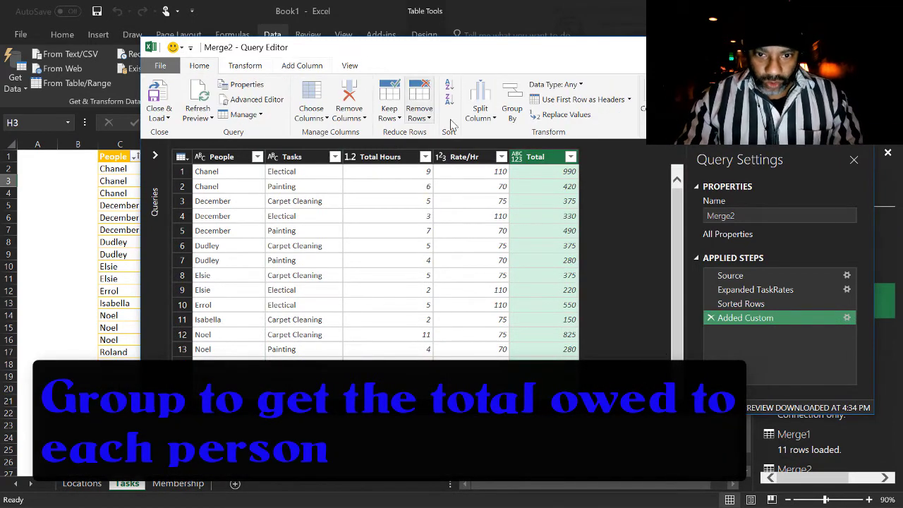
click(513, 99)
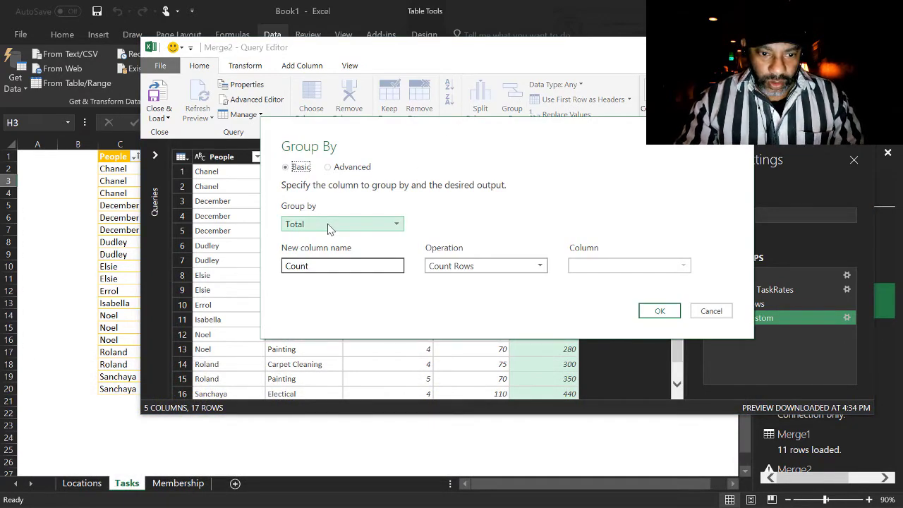
click(327, 226)
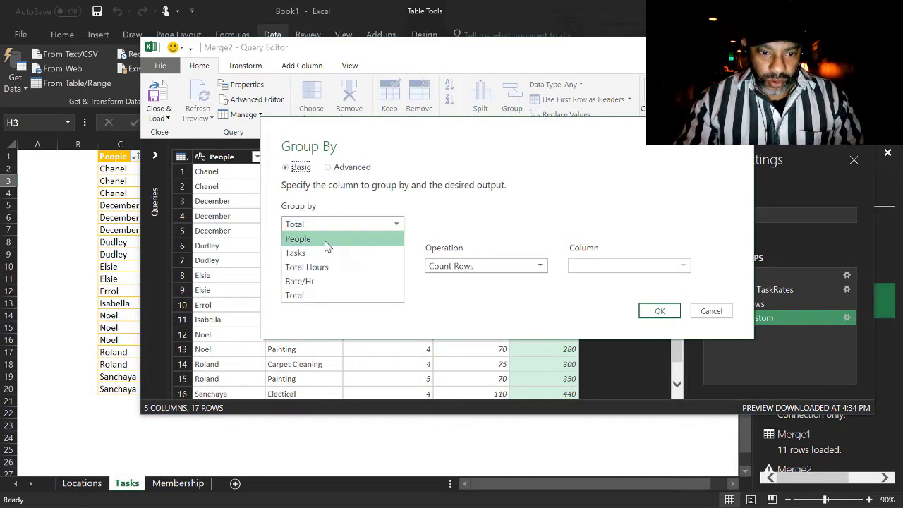
click(329, 240)
double_click(332, 268)
text(Pay Amt)
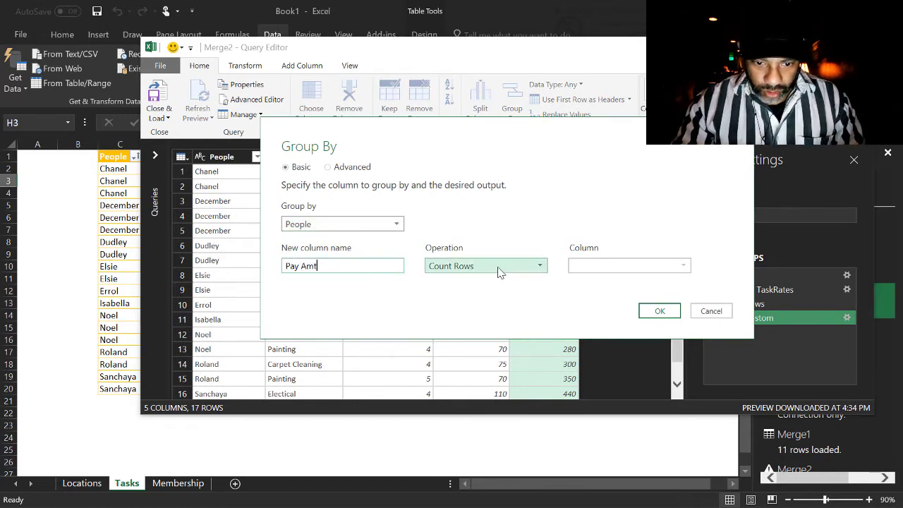
click(499, 267)
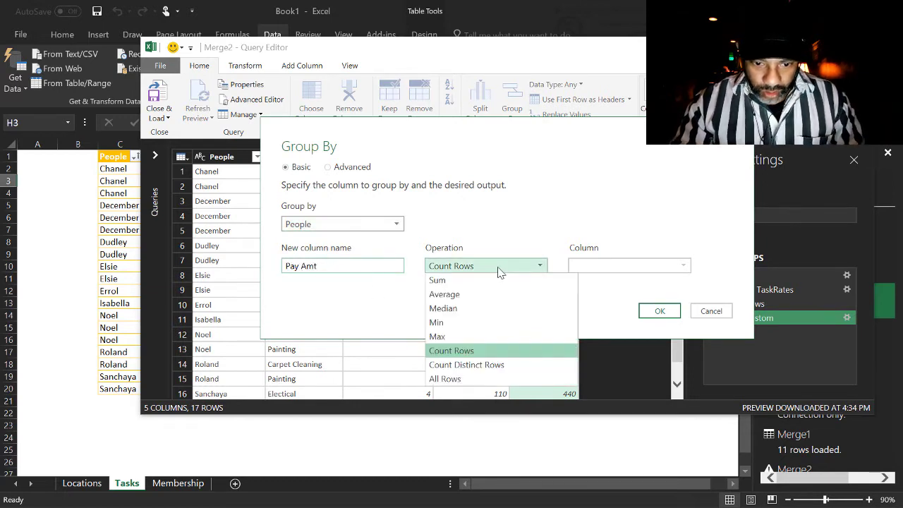
click(485, 280)
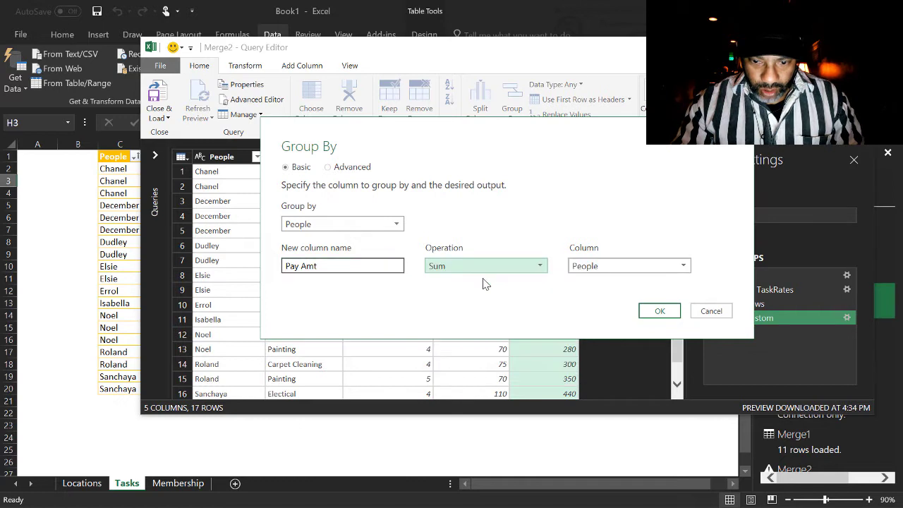
click(614, 266)
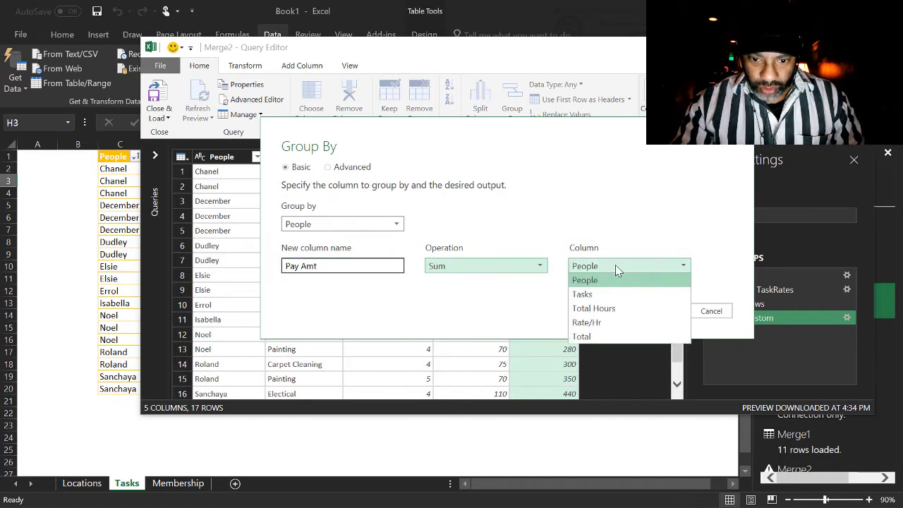
click(609, 341)
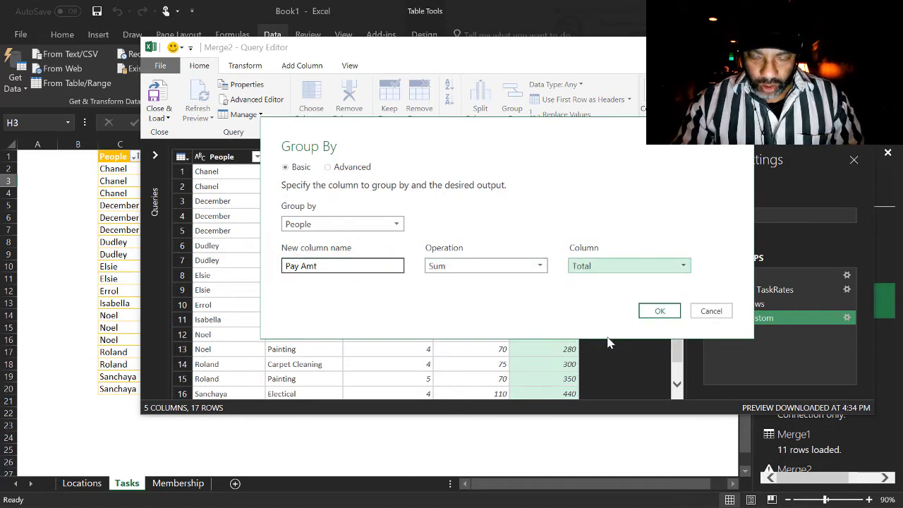
click(656, 312)
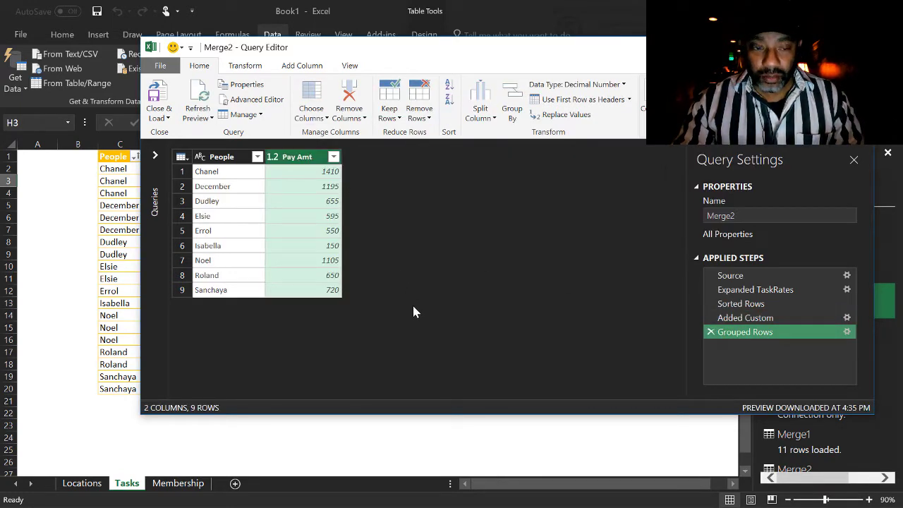
Step: Close & Load the query editor, keeping the Merge2 changes
click(159, 117)
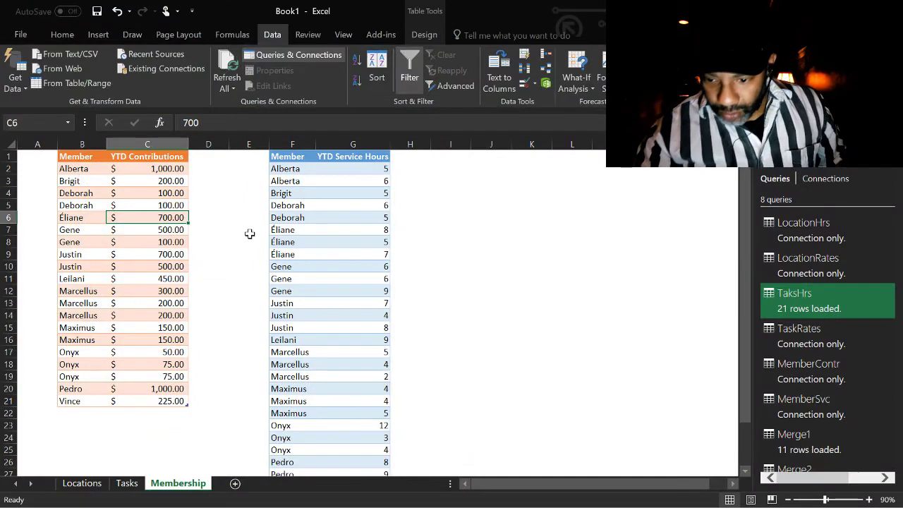
Step: Open the MemberContr query for editing from Queries & Connections
click(808, 378)
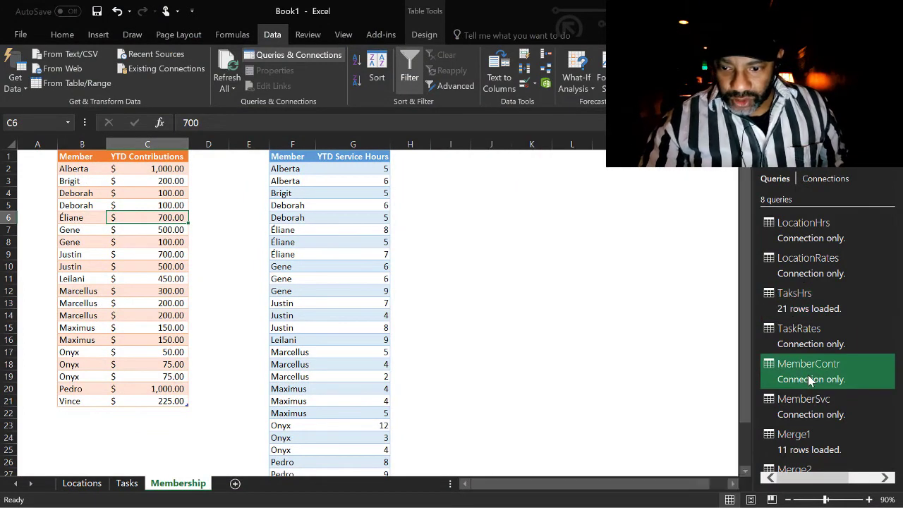
mouse_move(784, 376)
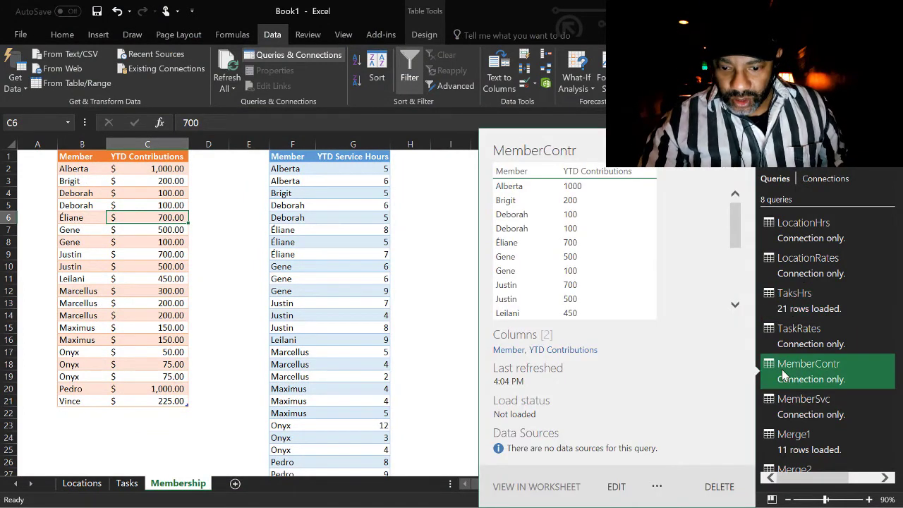
click(616, 487)
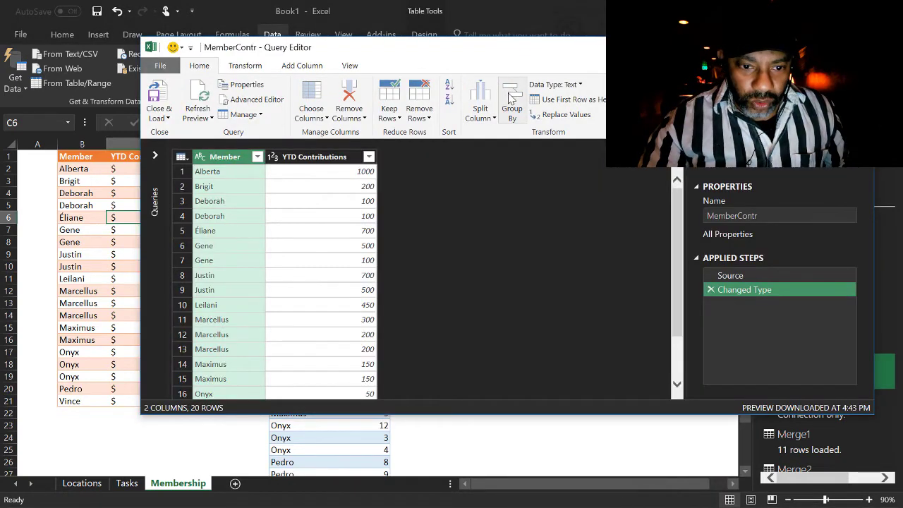
Step: Group by Member with Tot Contribution summing YTD Contributions, then Close & Load
click(509, 97)
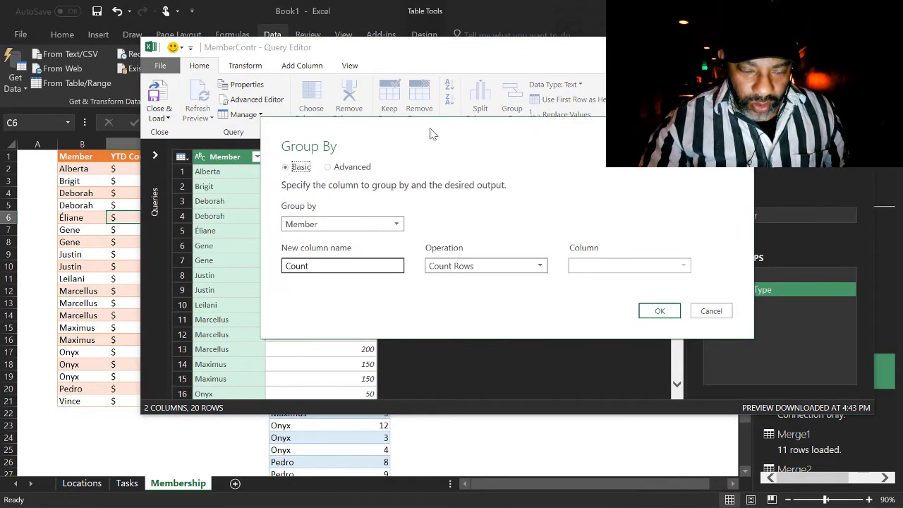
click(343, 265)
double_click(343, 265)
text(Tot Contribution)
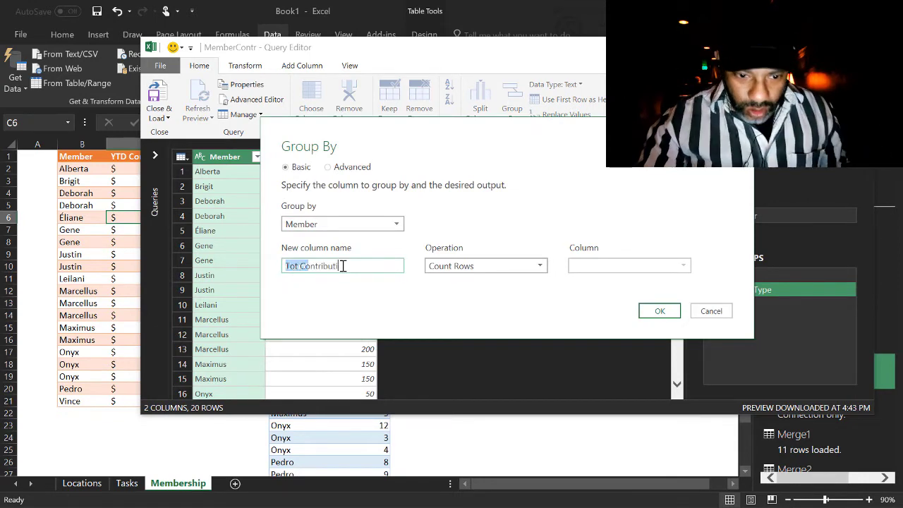
click(530, 268)
click(522, 292)
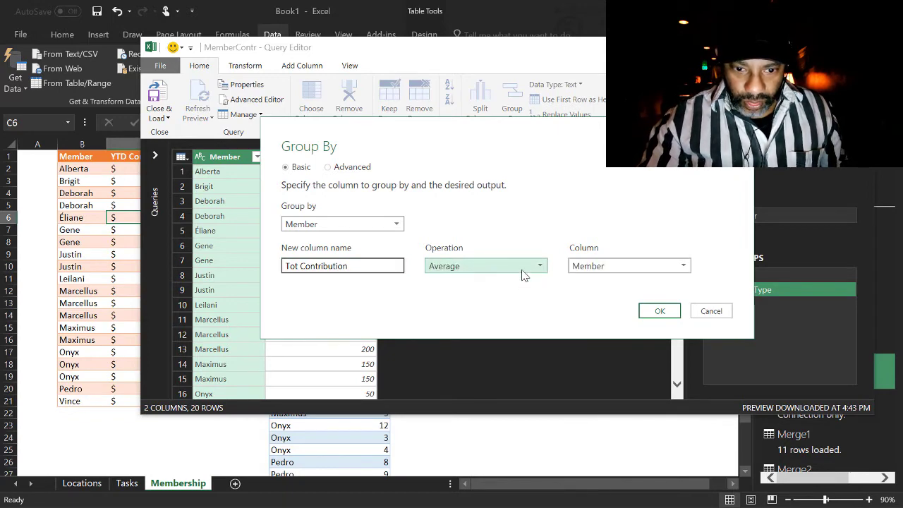
click(522, 268)
click(523, 285)
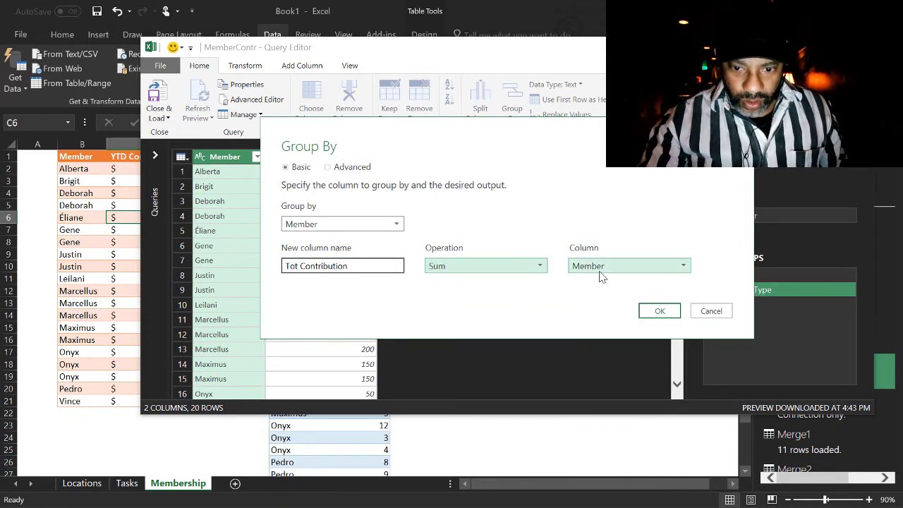
click(621, 271)
click(619, 299)
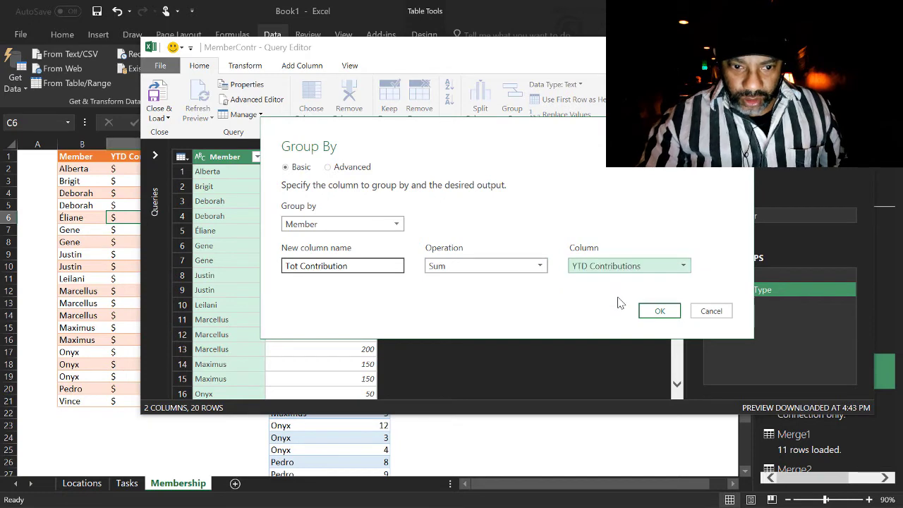
click(657, 312)
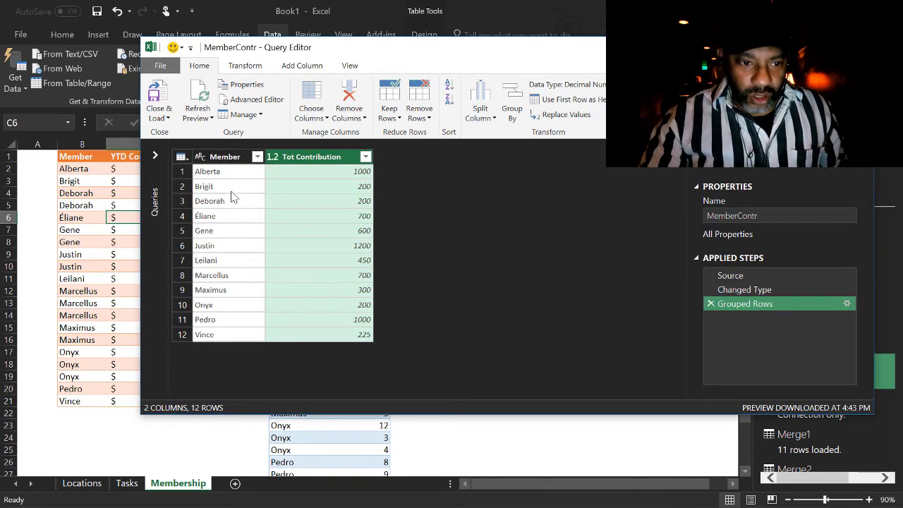
click(152, 91)
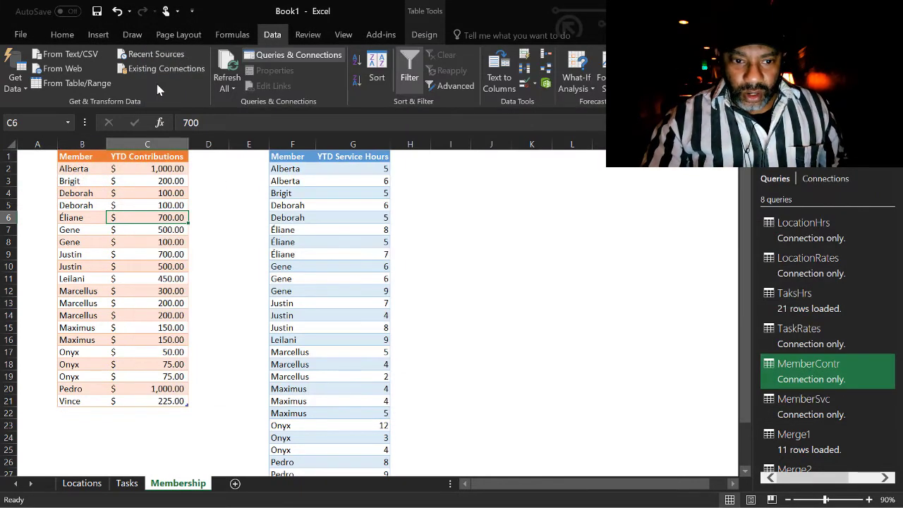
Step: Open the MemberSvc query for editing from the service hours table
click(346, 206)
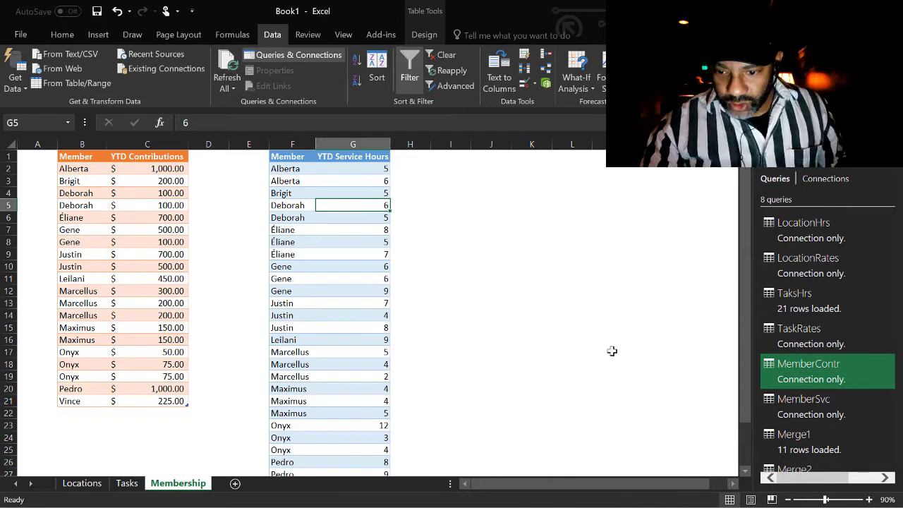
mouse_move(790, 401)
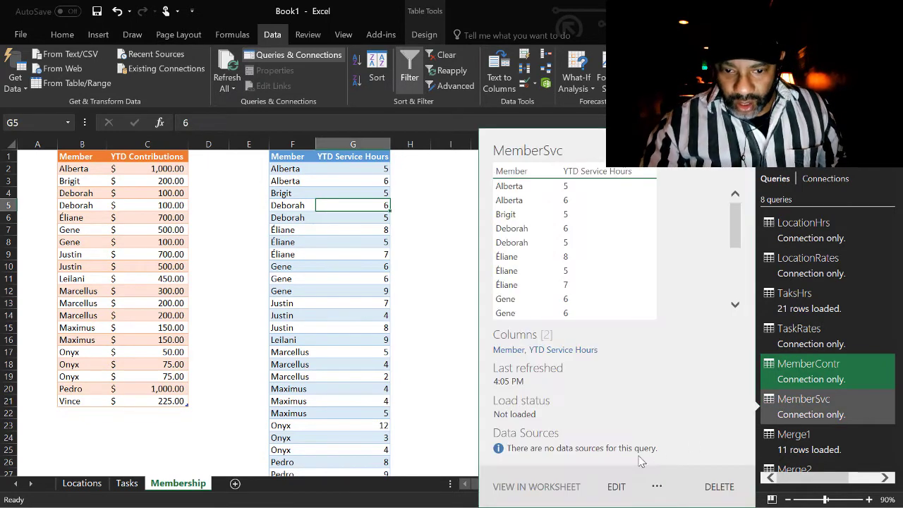
click(613, 485)
Step: Group MemberSvc by Member with a Total Hrs column summing YTD Service Hours
click(513, 101)
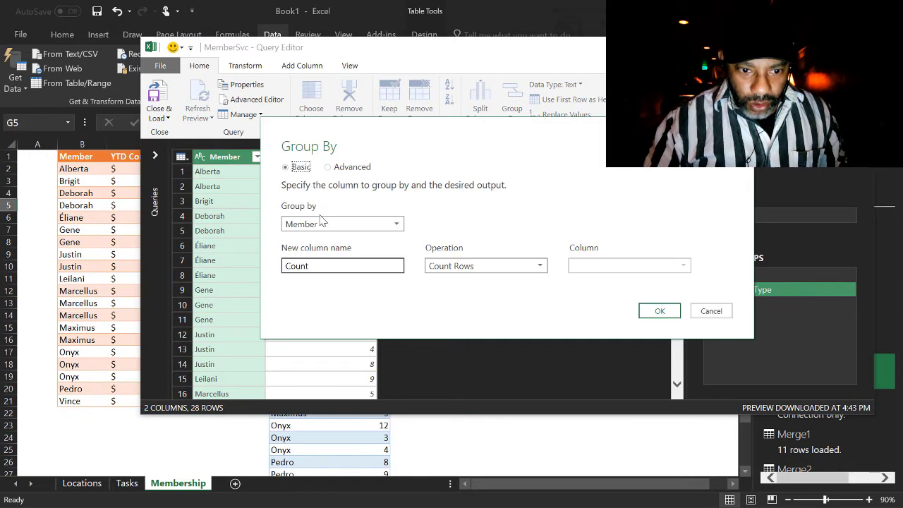
double_click(332, 271)
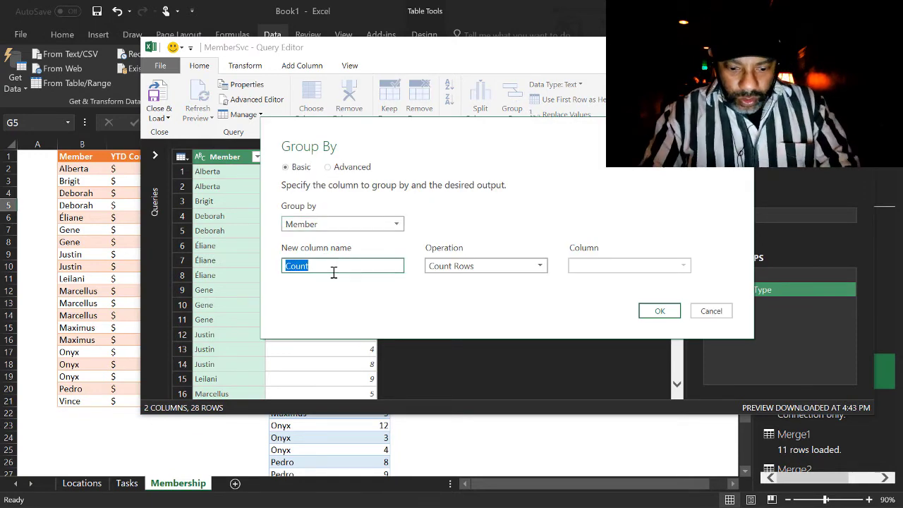
text(Total Hrs)
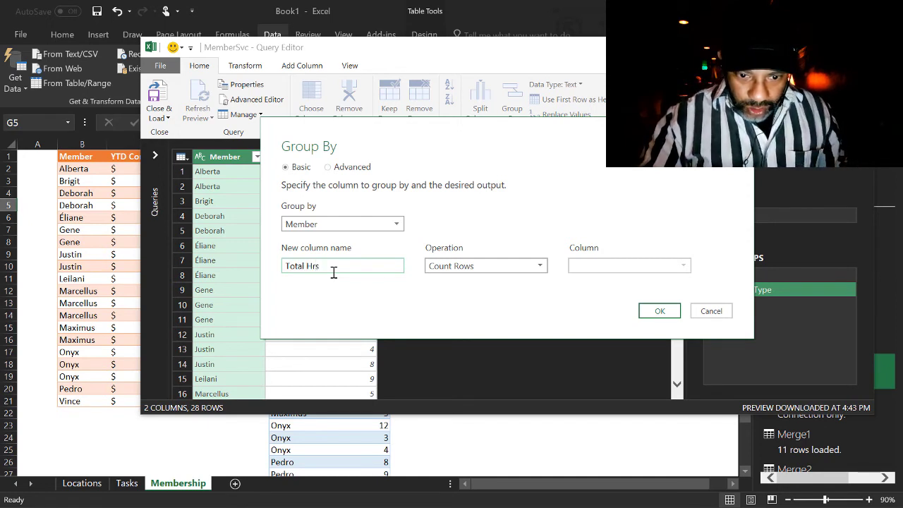
click(449, 272)
key(Escape)
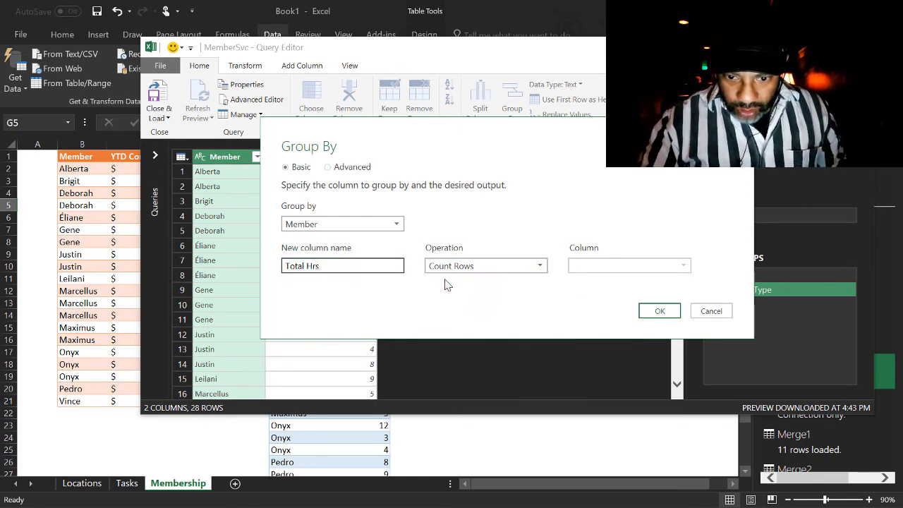
key(s)
click(625, 265)
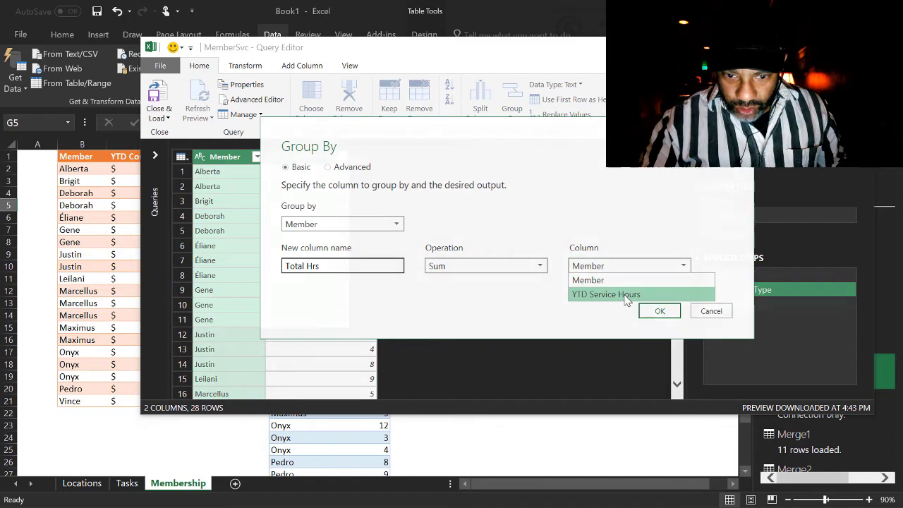
click(625, 294)
click(660, 311)
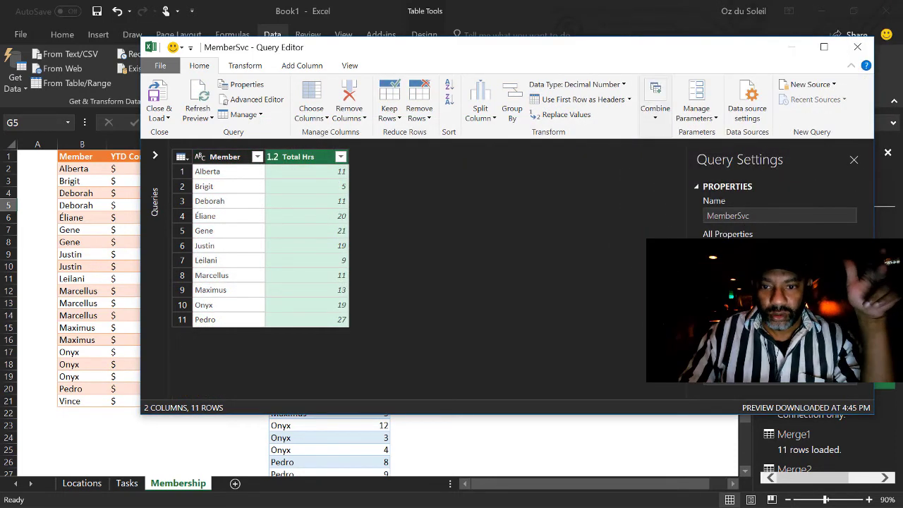
Step: Merge MemberSvc with MemberContr as a new query on Member, Full Outer join
click(656, 119)
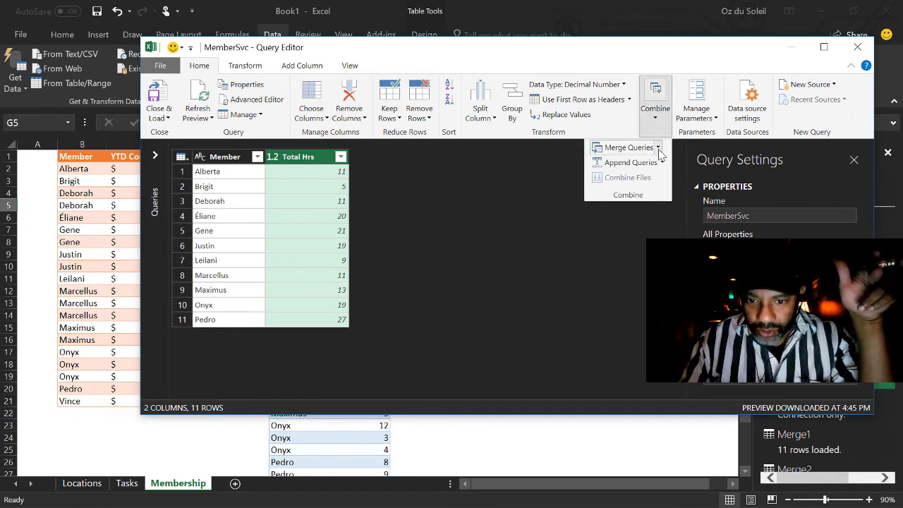
click(658, 147)
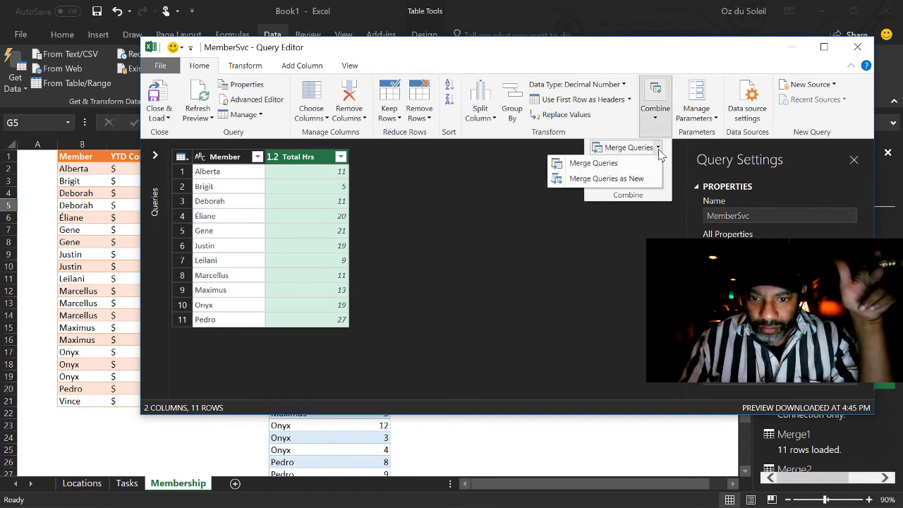
click(627, 180)
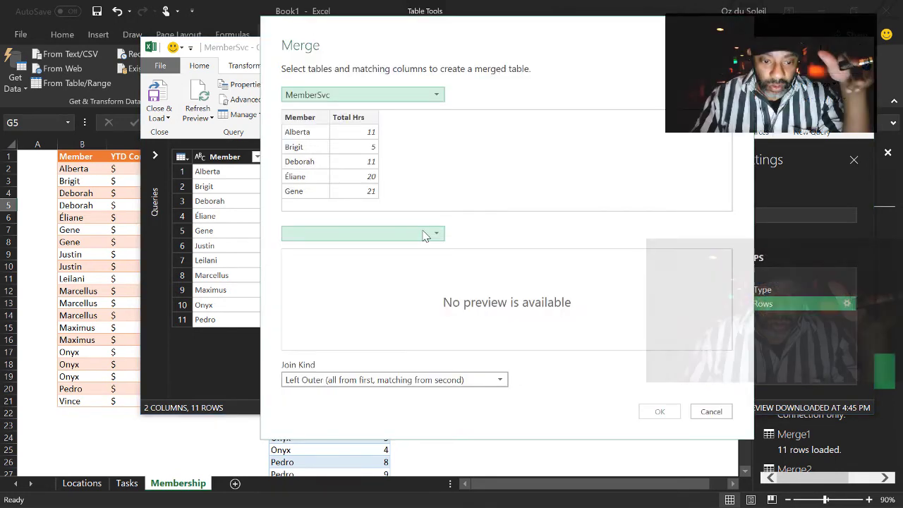
click(425, 234)
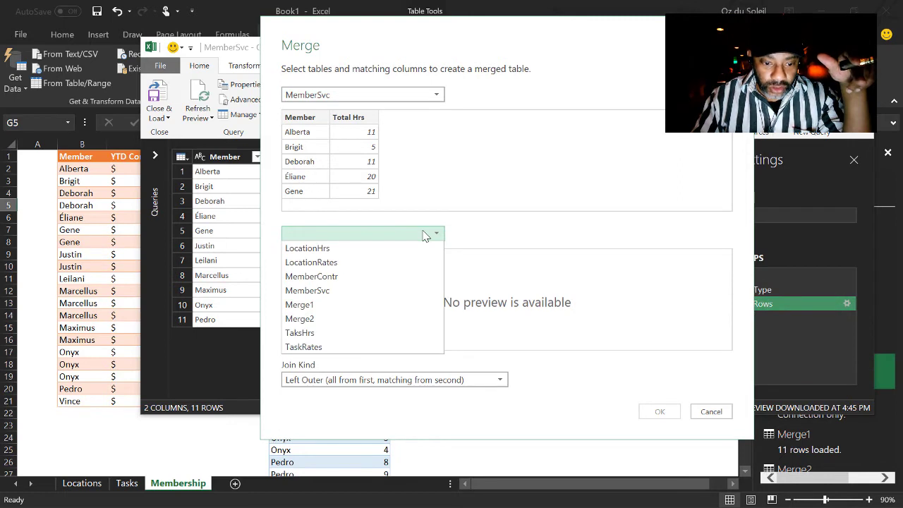
click(392, 277)
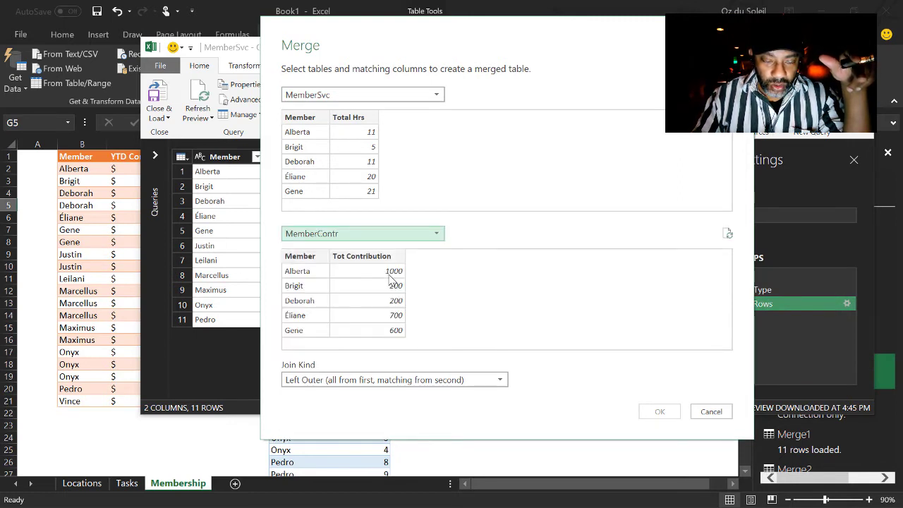
click(303, 257)
click(304, 116)
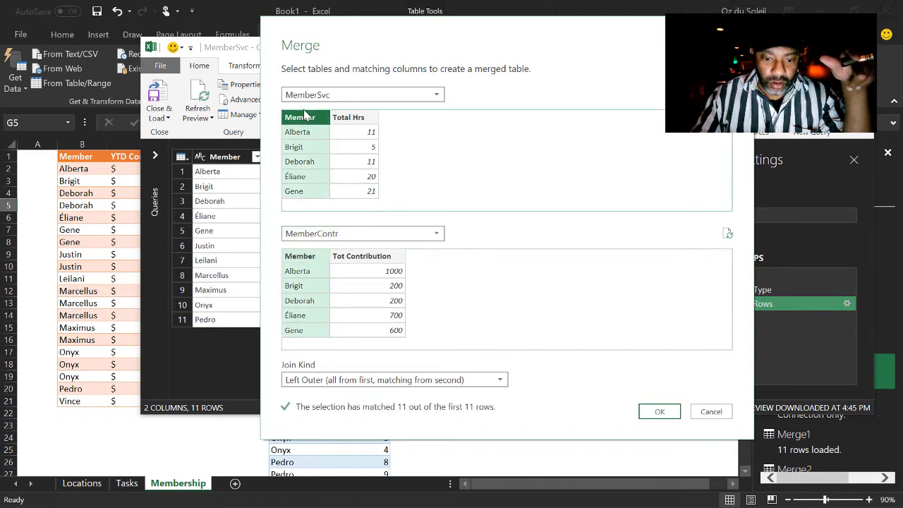
click(495, 384)
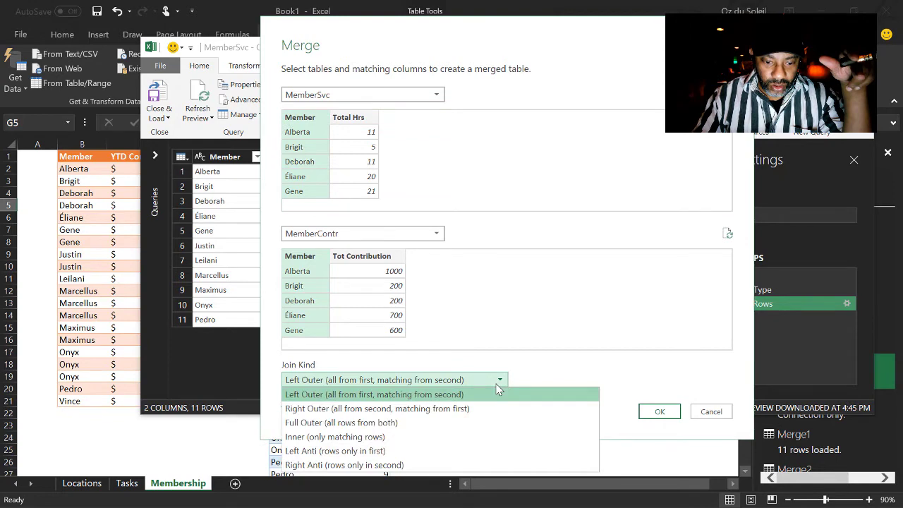
click(492, 423)
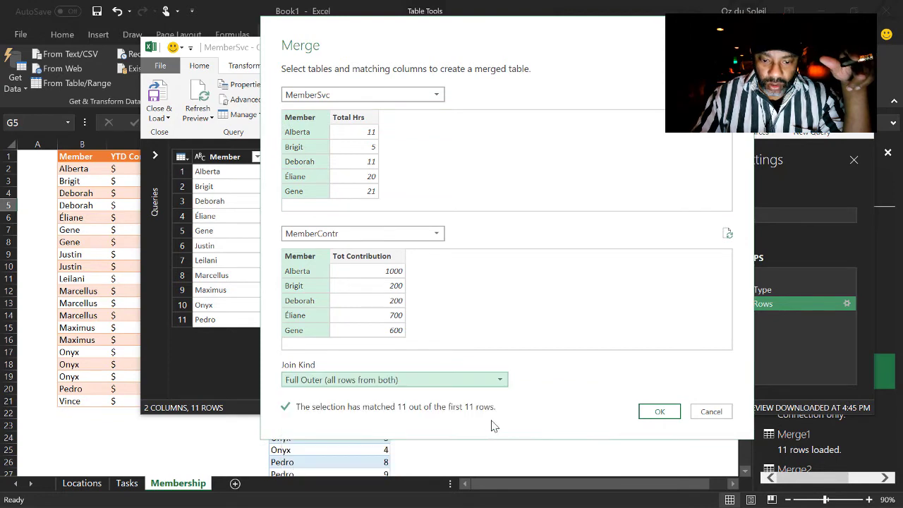
Step: Create Merge3, expand only Tot Contribution without prefix, and choose Close & Load To
click(656, 414)
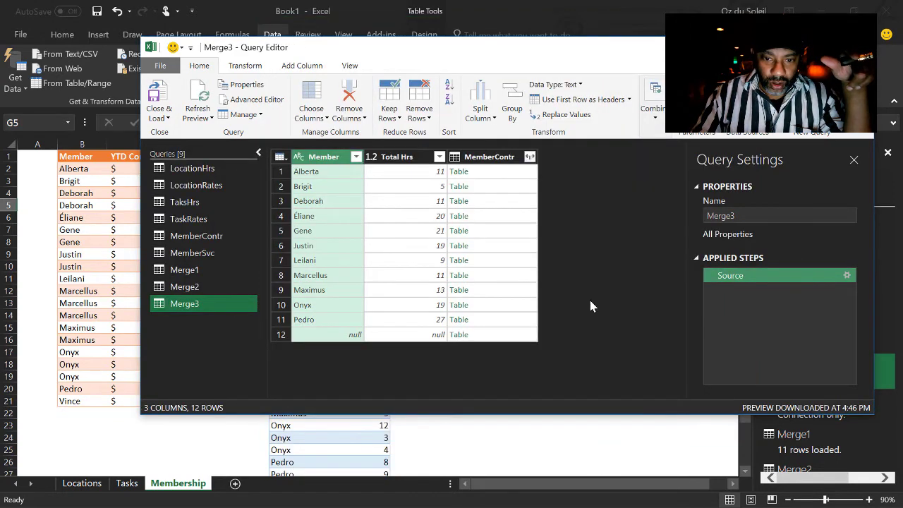
click(530, 157)
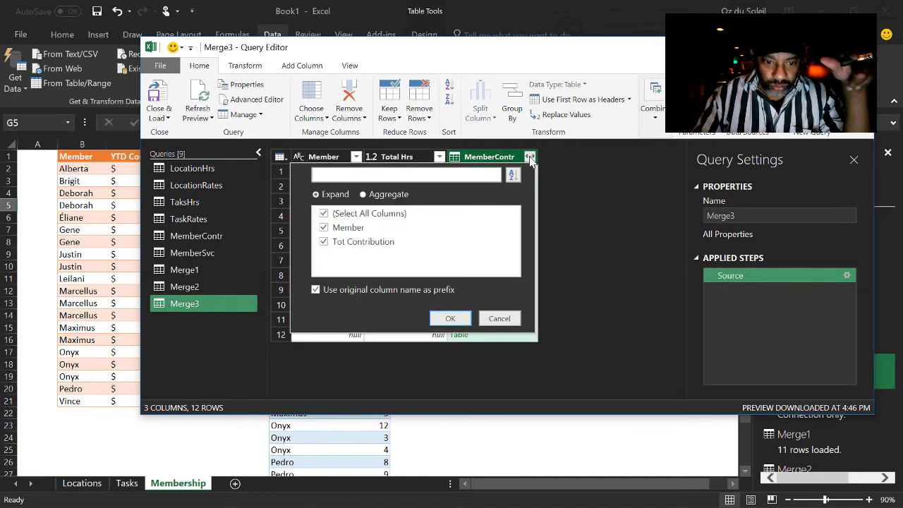
click(323, 227)
click(316, 290)
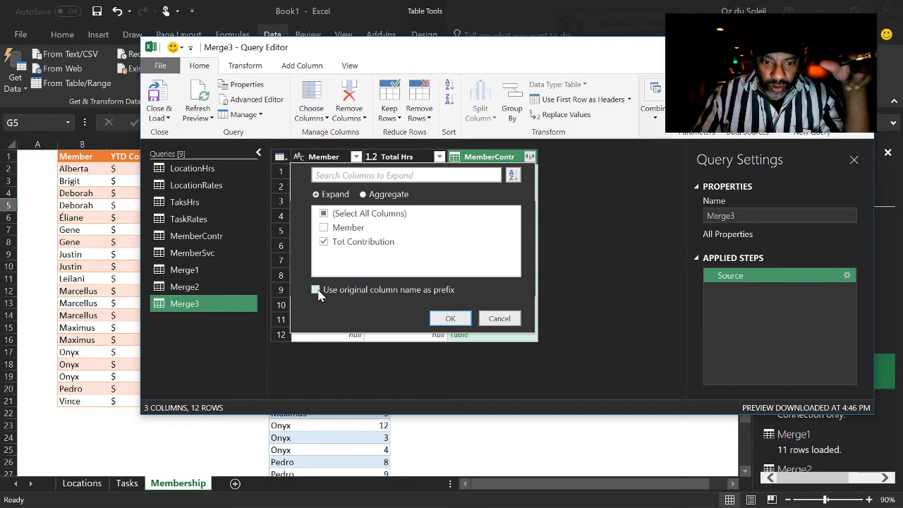
click(450, 318)
click(158, 117)
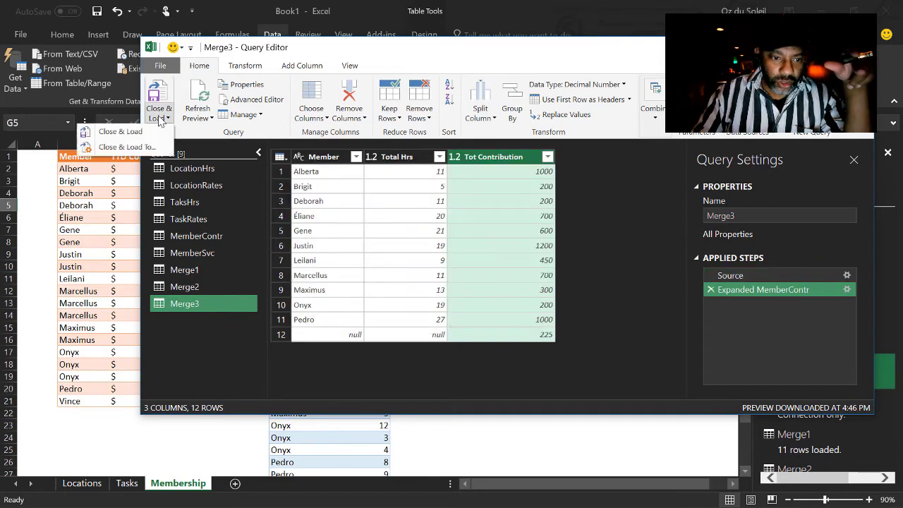
click(145, 146)
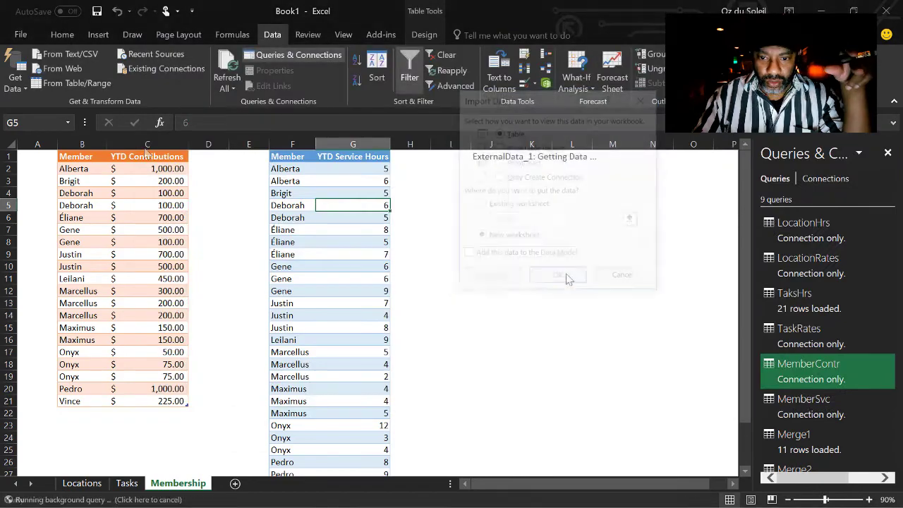
Step: Load Merge3 as a table, then reopen it and also expand MemberContr's Member column
click(570, 278)
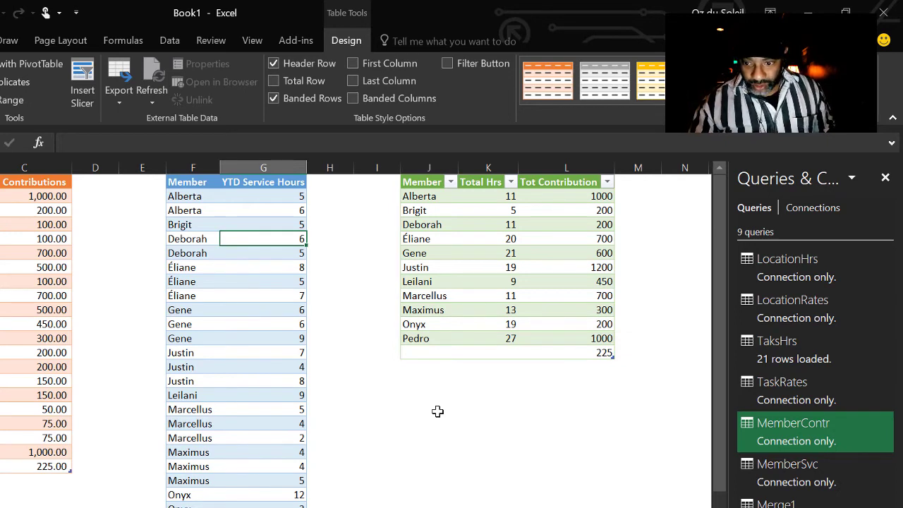
click(534, 225)
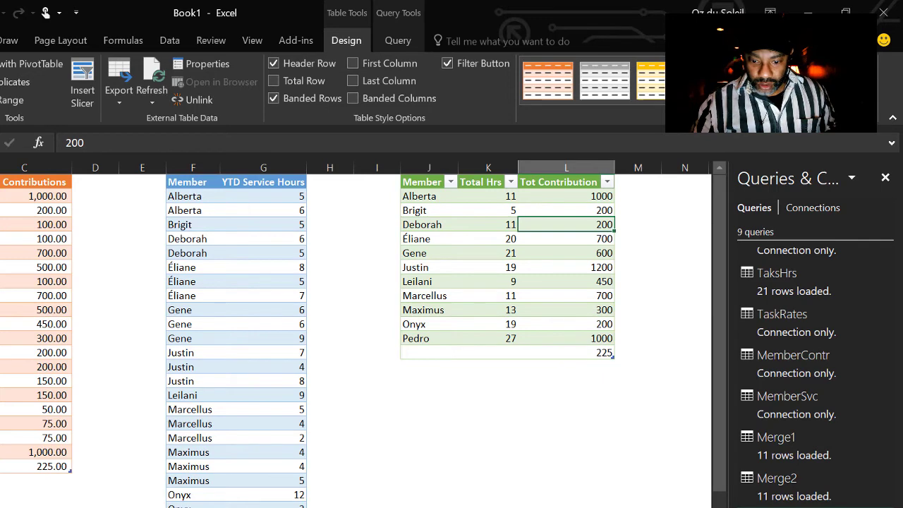
double_click(776, 503)
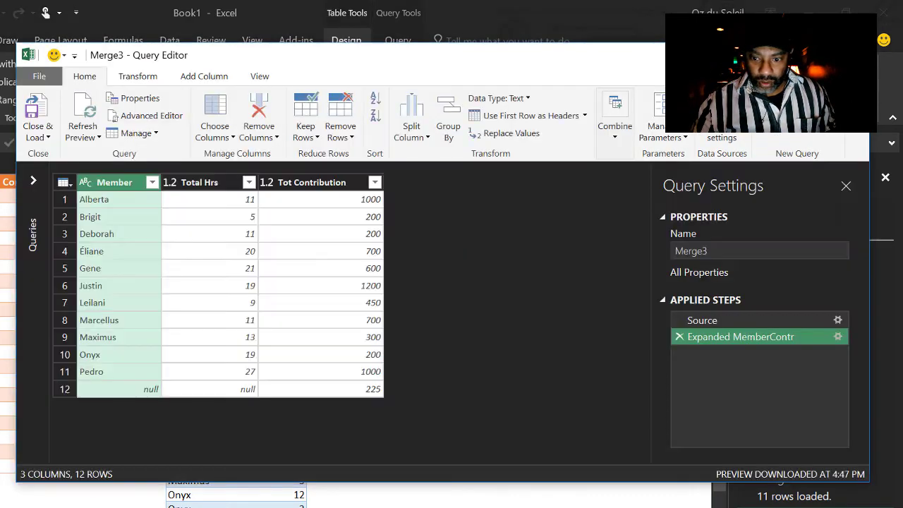
click(838, 337)
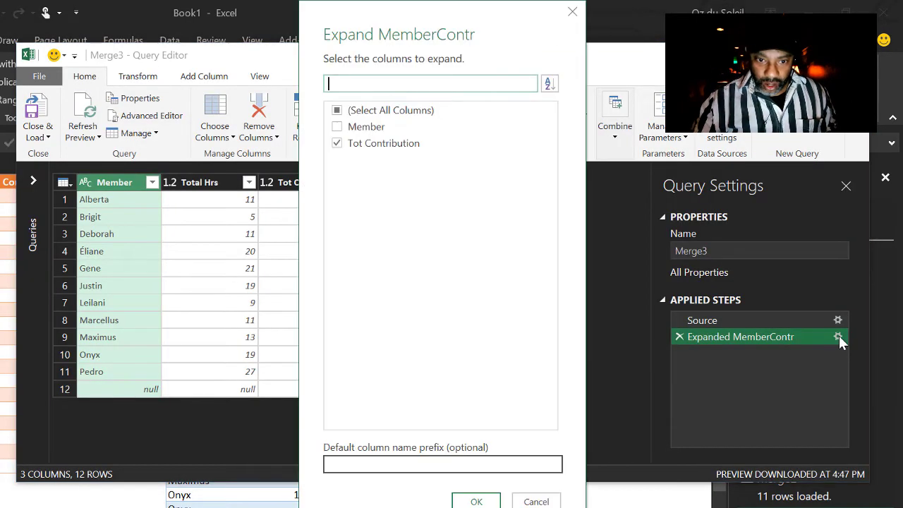
click(336, 127)
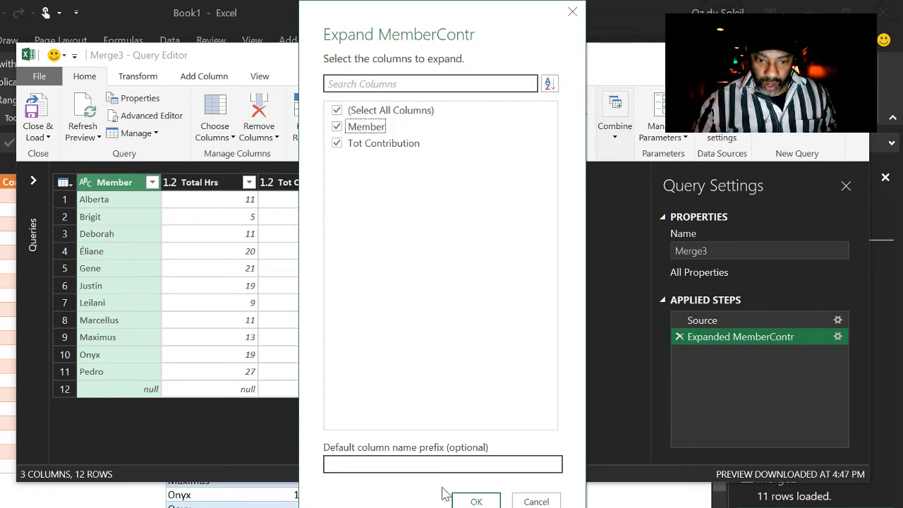
click(476, 501)
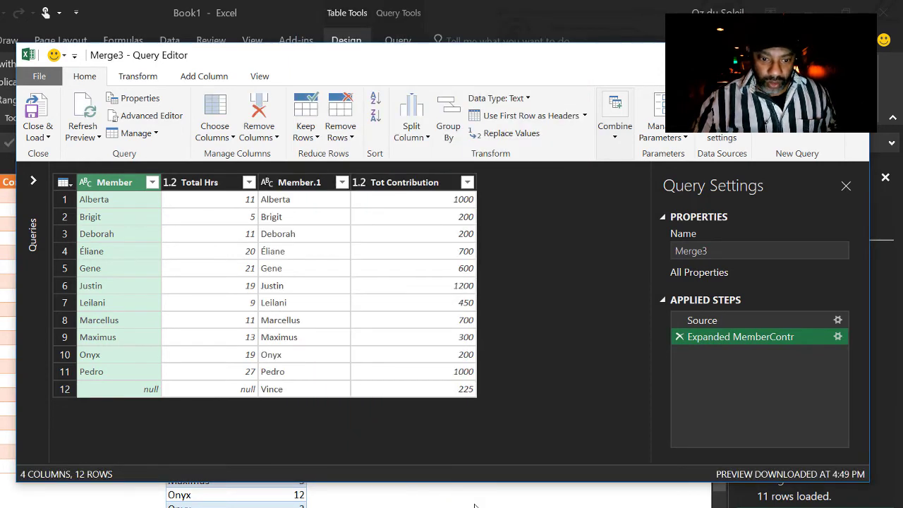